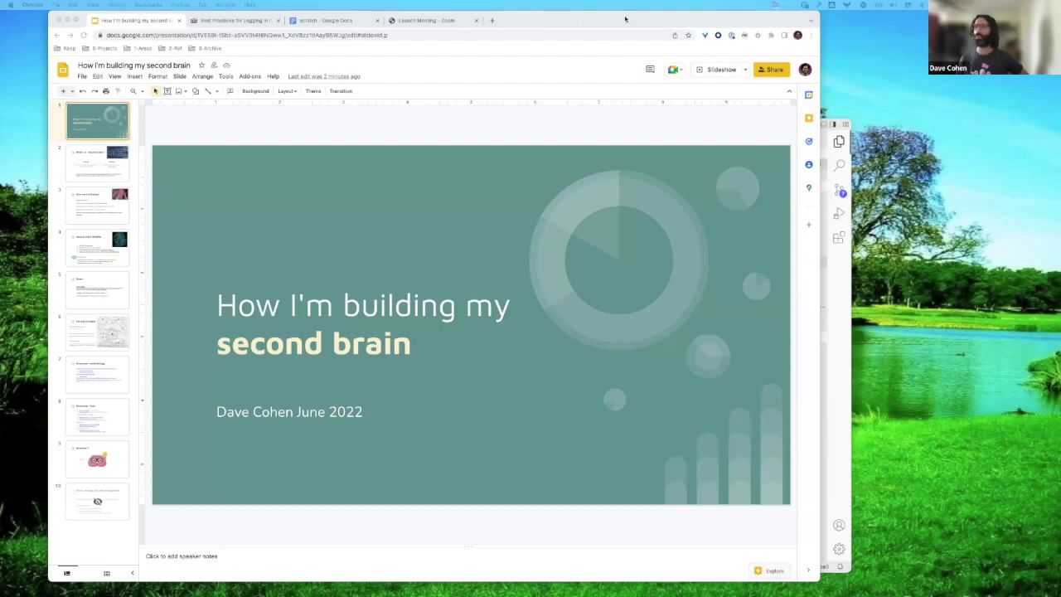
Bring up slide 2, "What's a second brain?", in the Google Slides deck
click(626, 19)
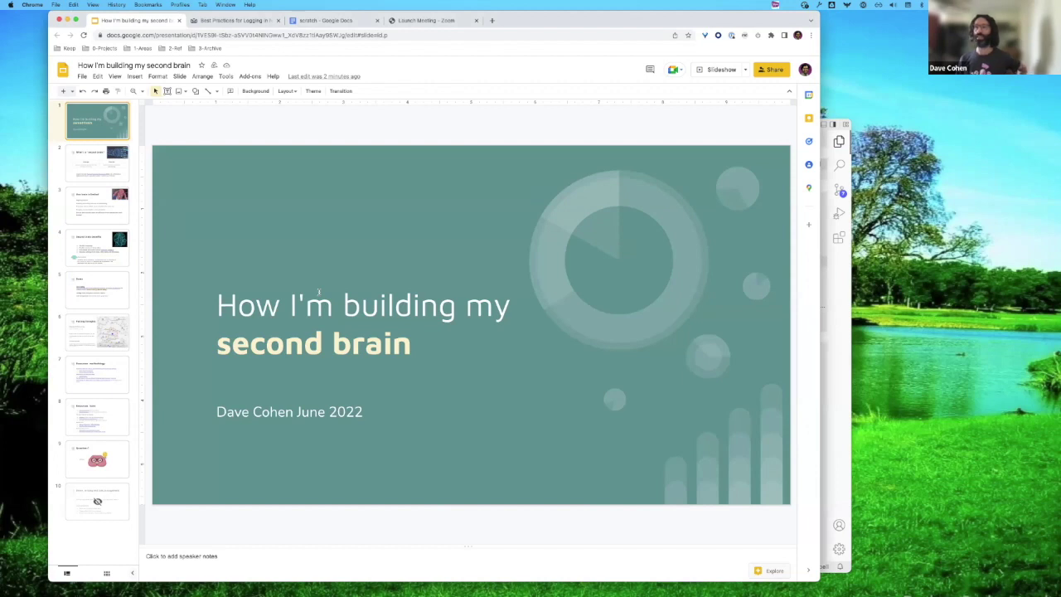
click(89, 163)
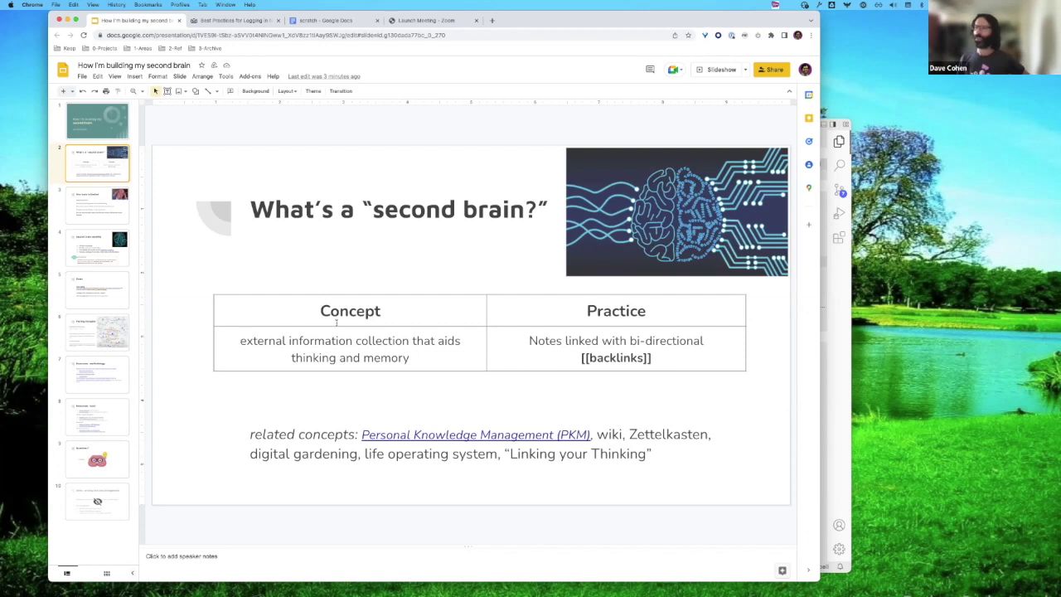
Highlight the related concepts on slide 2: PKM, wiki, digital gardening, life operating system, Linking your Thinking
click(259, 434)
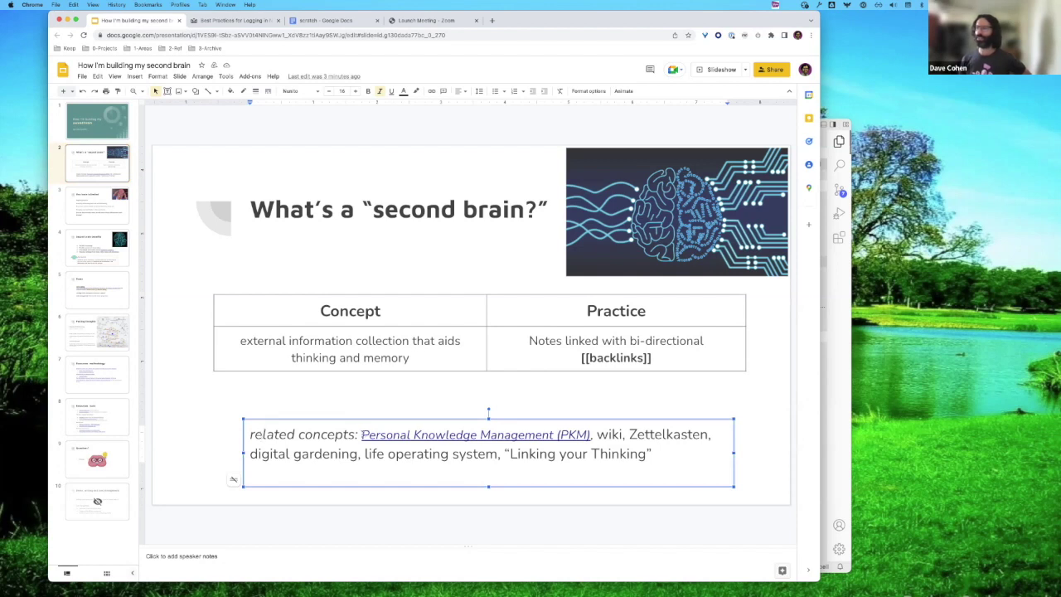
drag(359, 435, 598, 435)
click(609, 435)
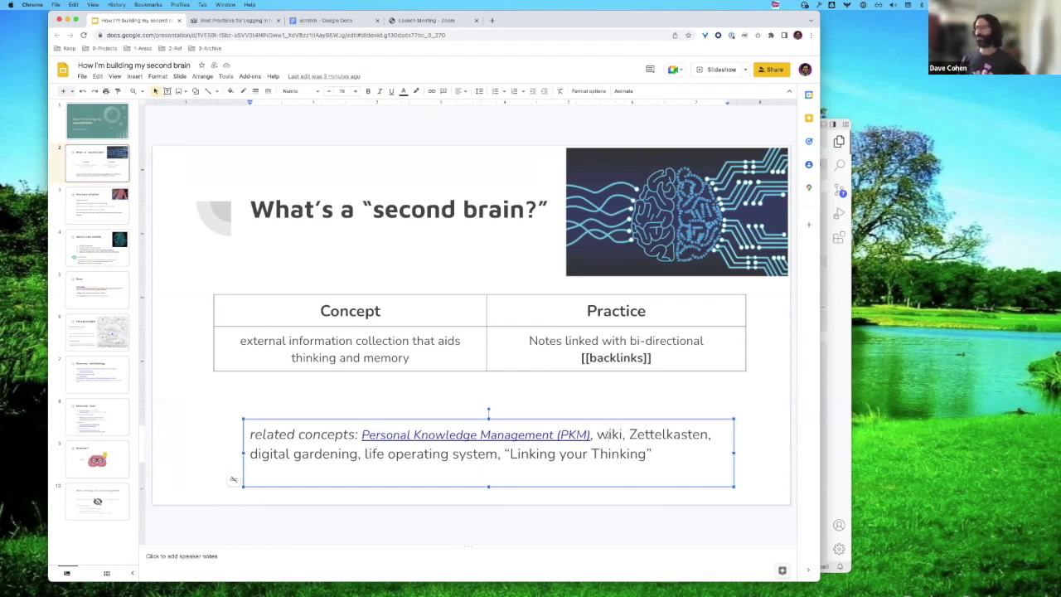
double_click(610, 434)
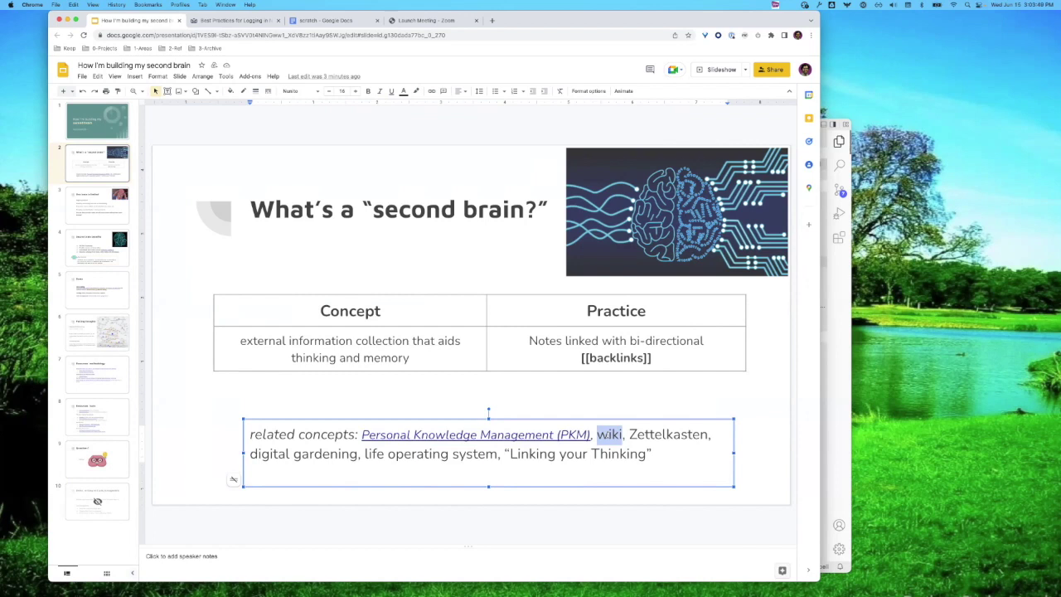
click(609, 435)
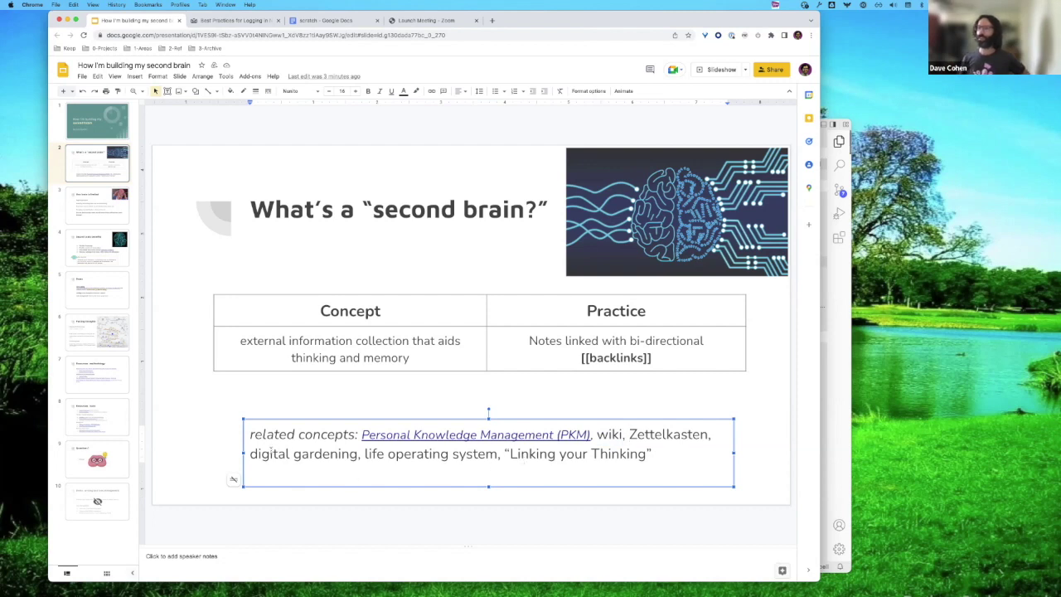
double_click(271, 453)
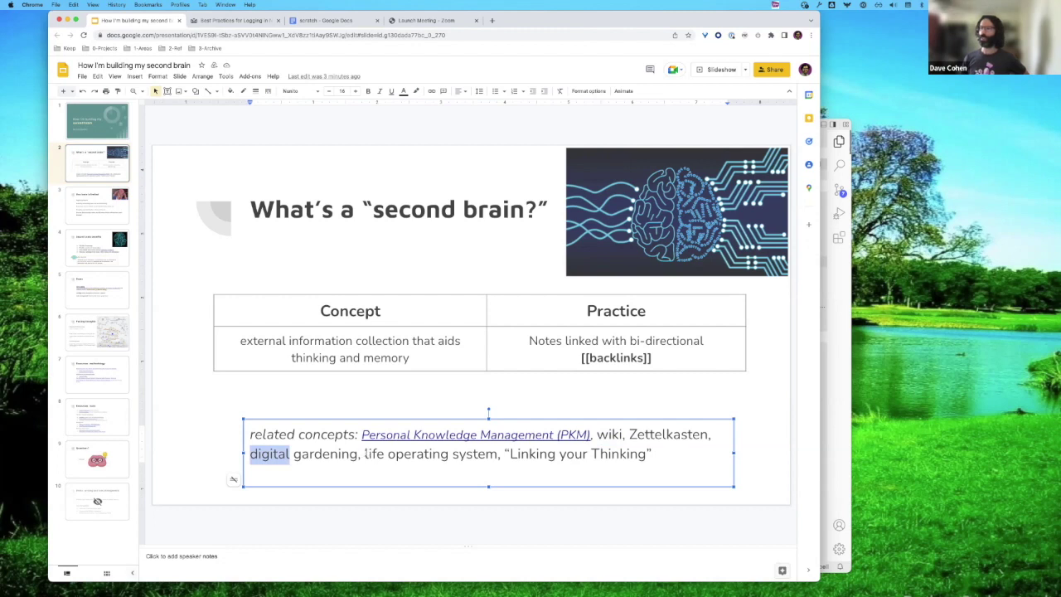
drag(365, 453, 494, 448)
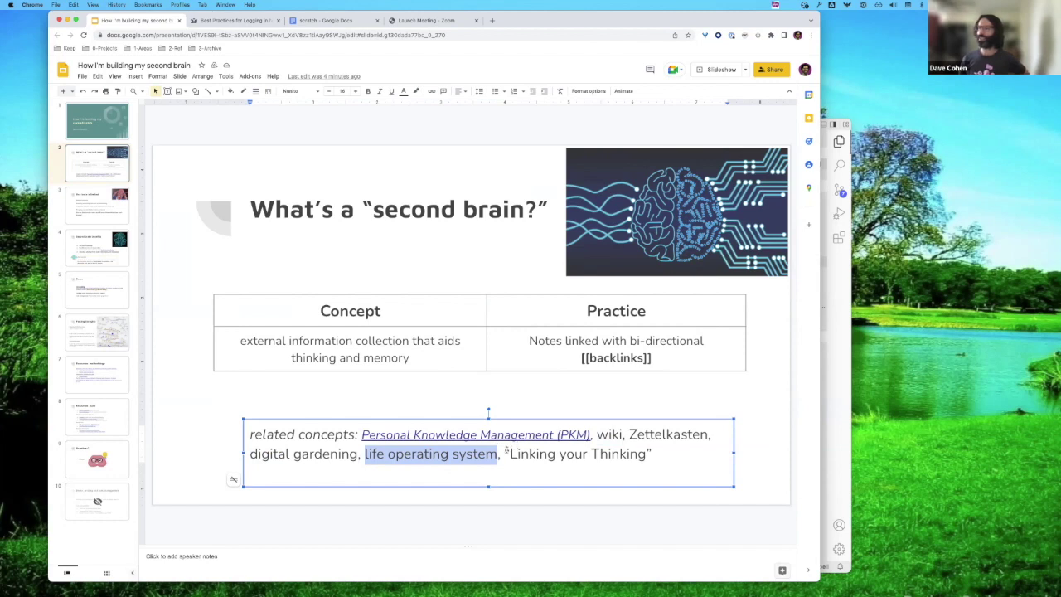
click(504, 452)
drag(504, 451, 655, 454)
click(672, 453)
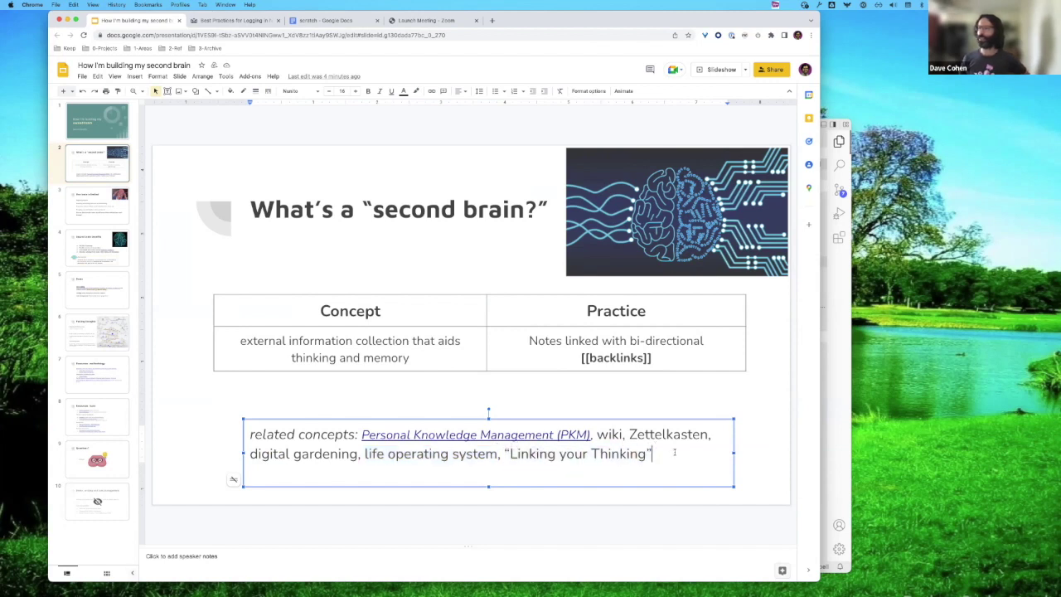
Show slide 3, "One brain is limited", briefly clicking into its body text
click(88, 205)
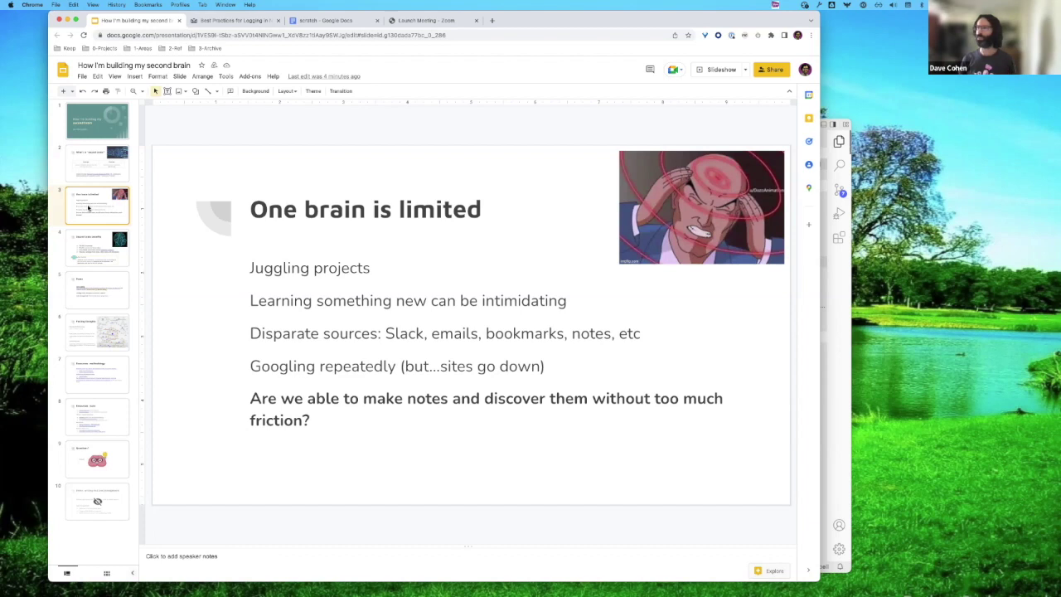
click(268, 300)
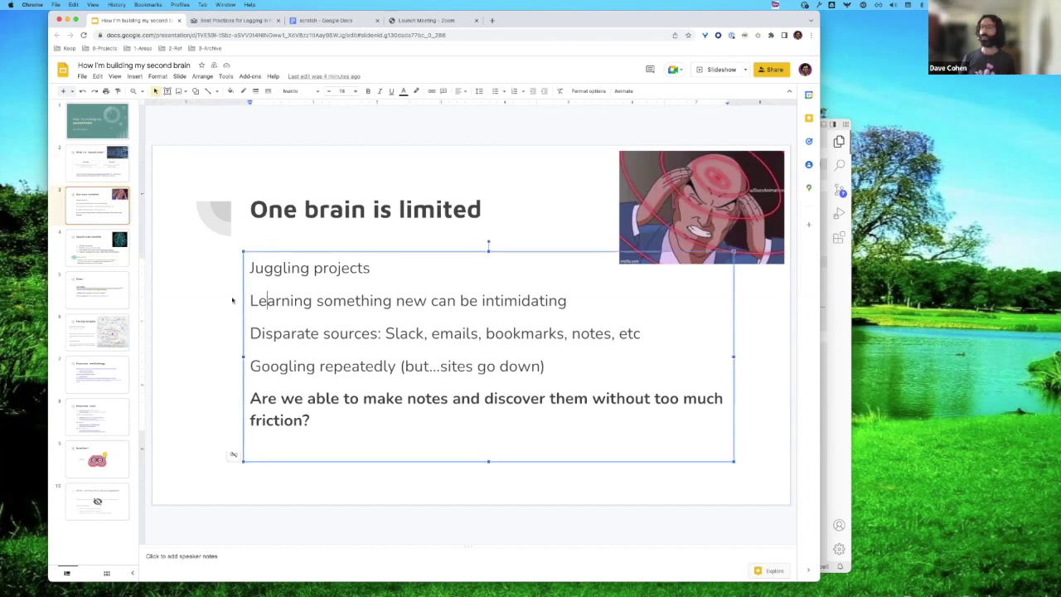
click(232, 300)
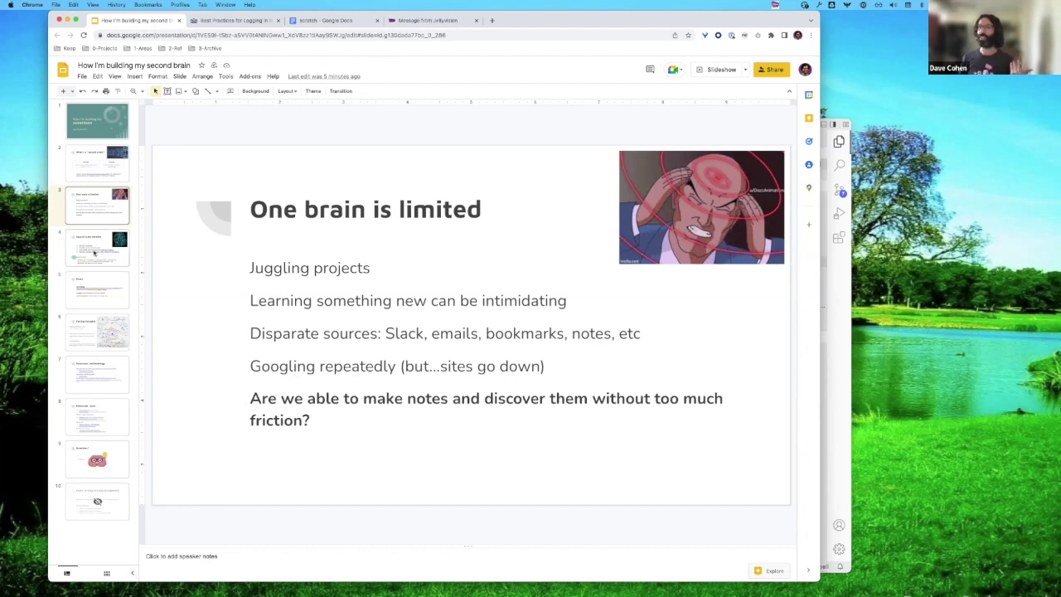
click(95, 253)
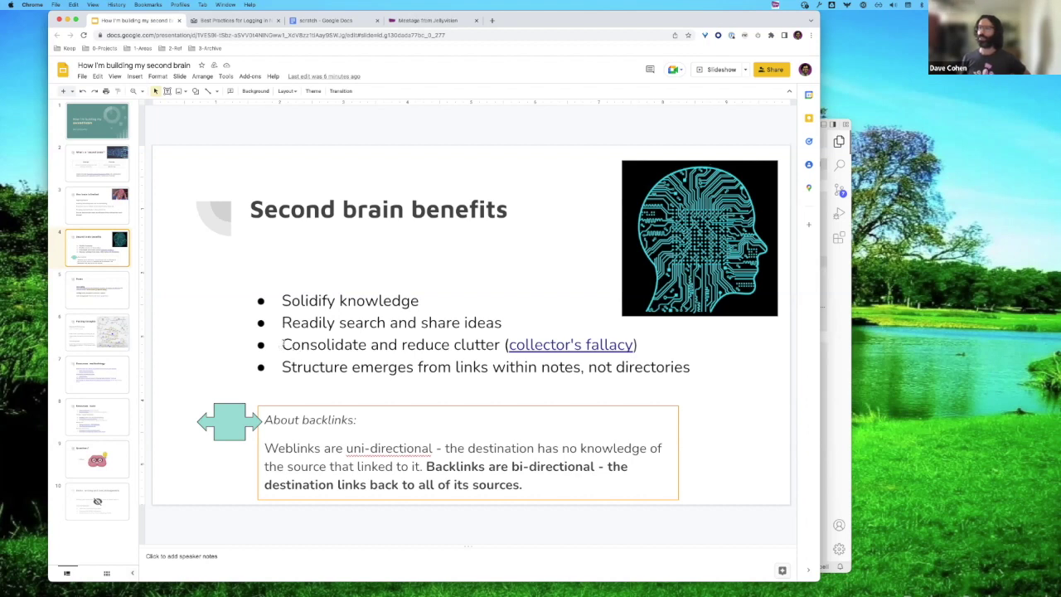
click(283, 344)
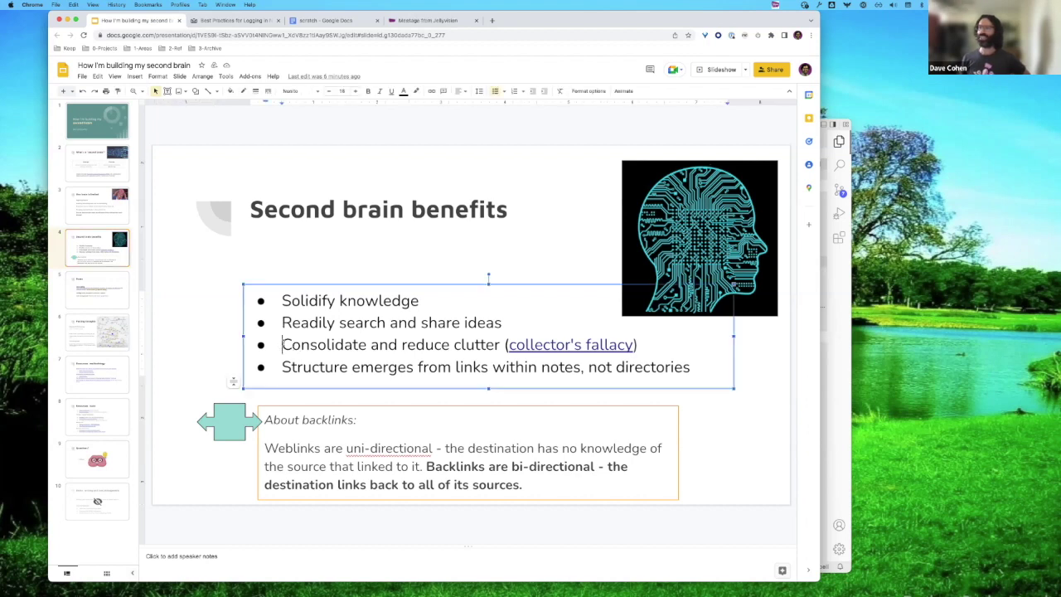
click(226, 309)
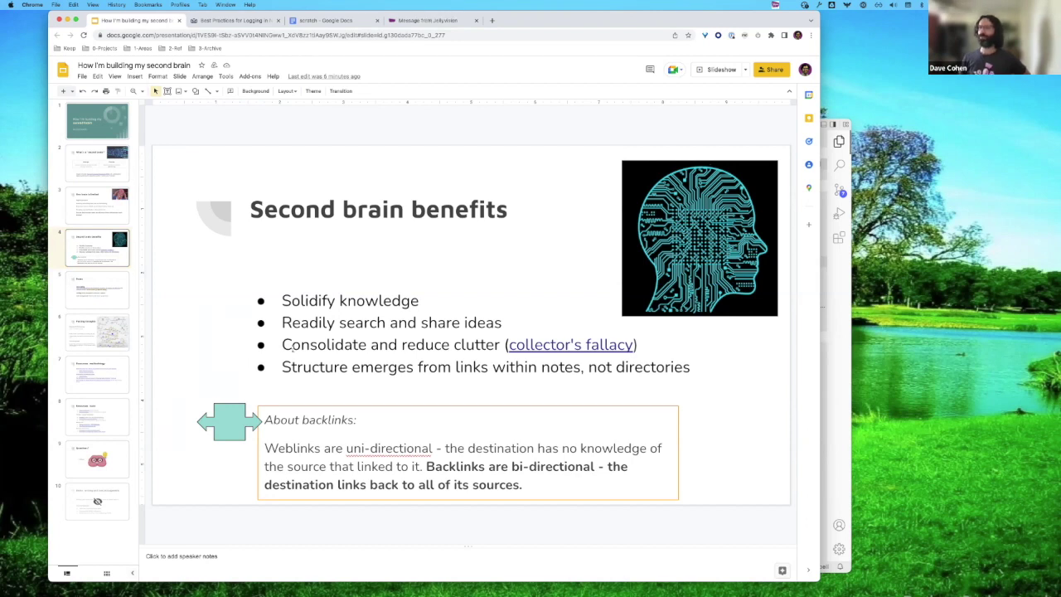
click(282, 368)
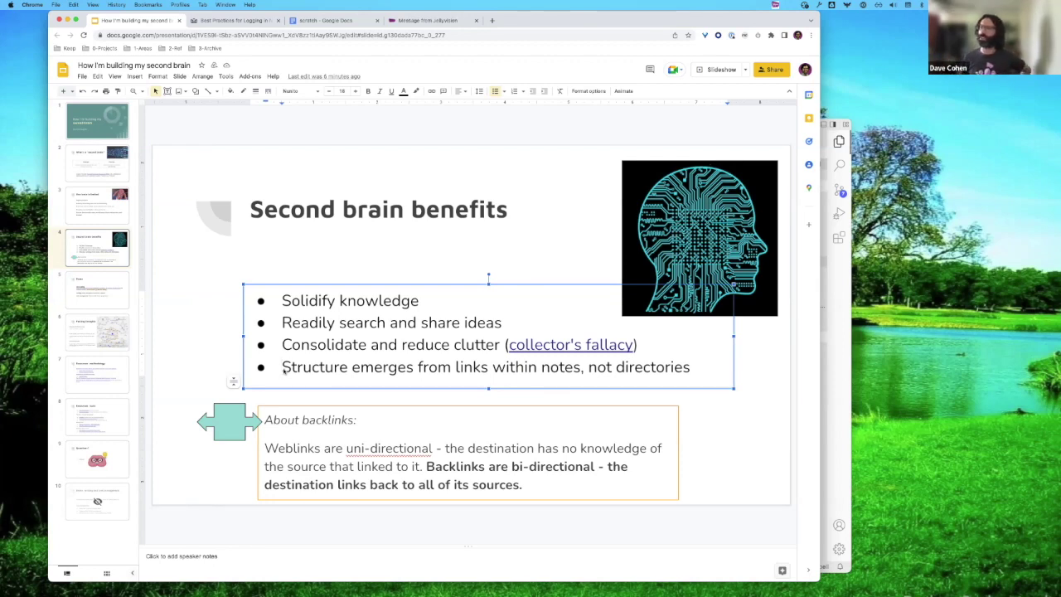
click(209, 322)
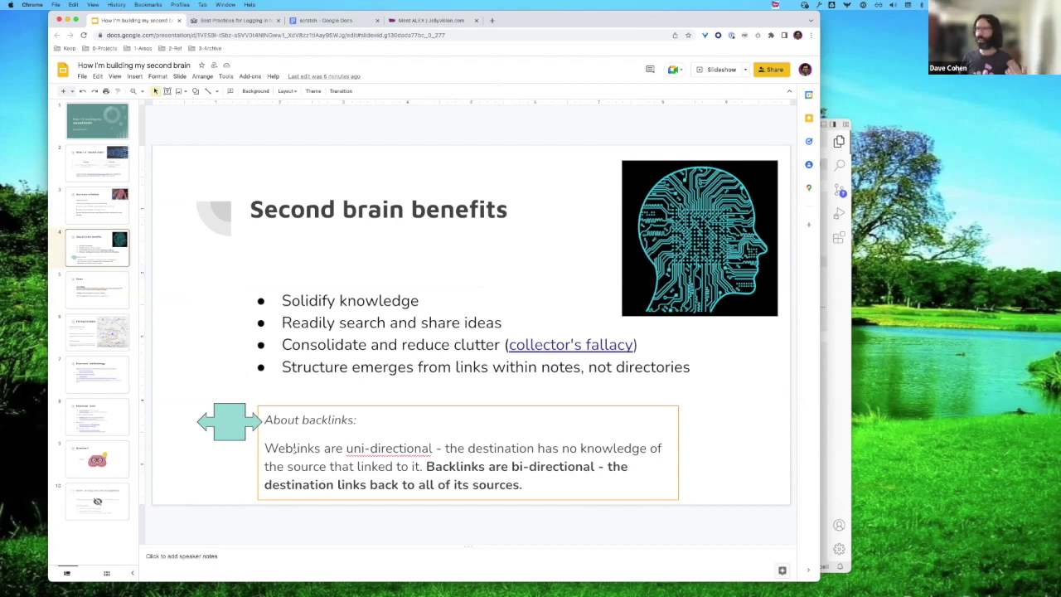
click(543, 345)
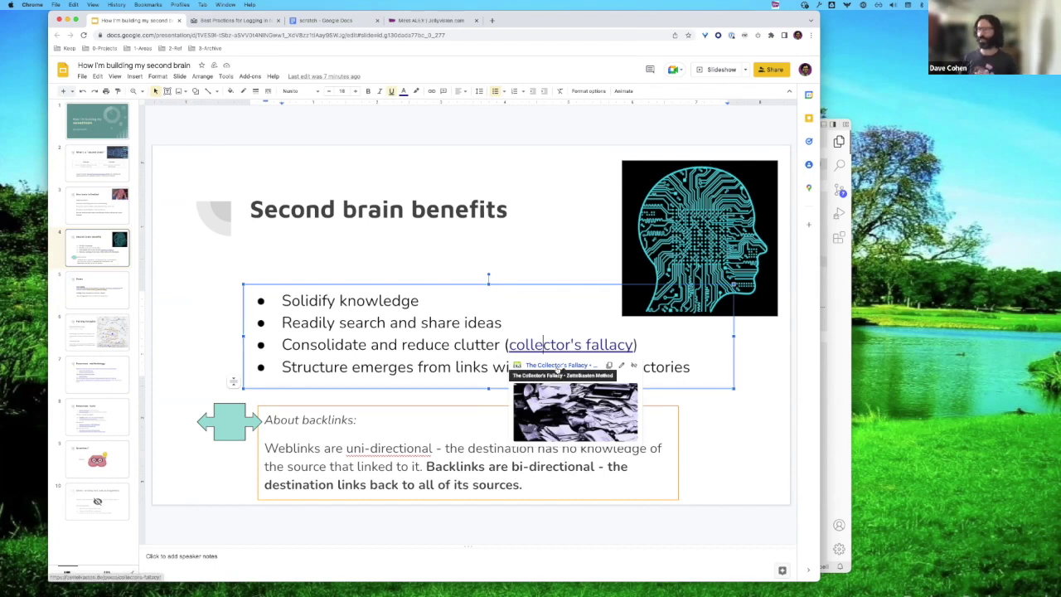
click(357, 449)
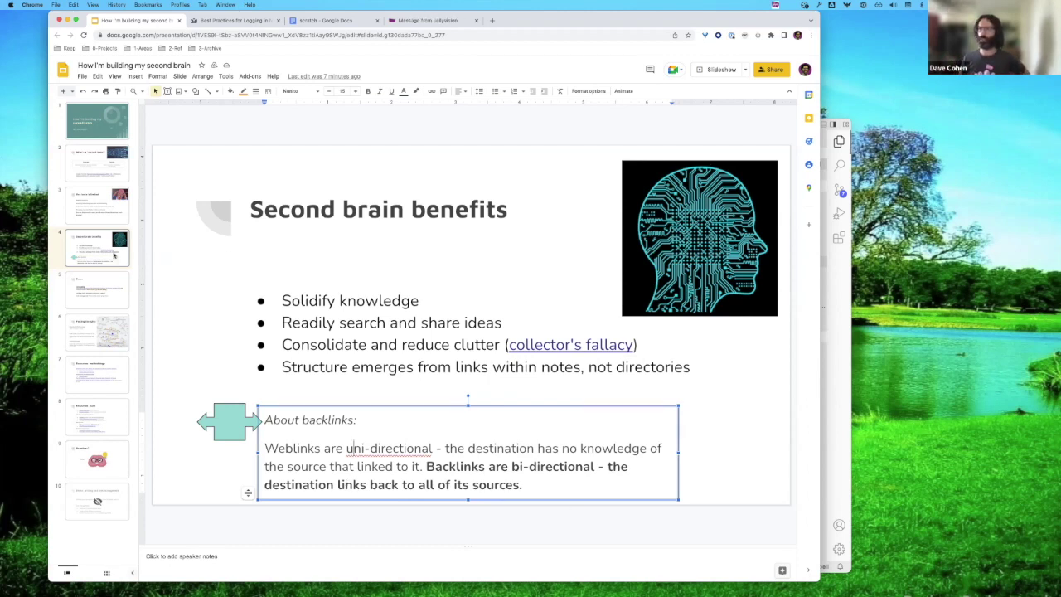
Display slide 5, the Demo slide covering note-making, writing and task management
click(100, 288)
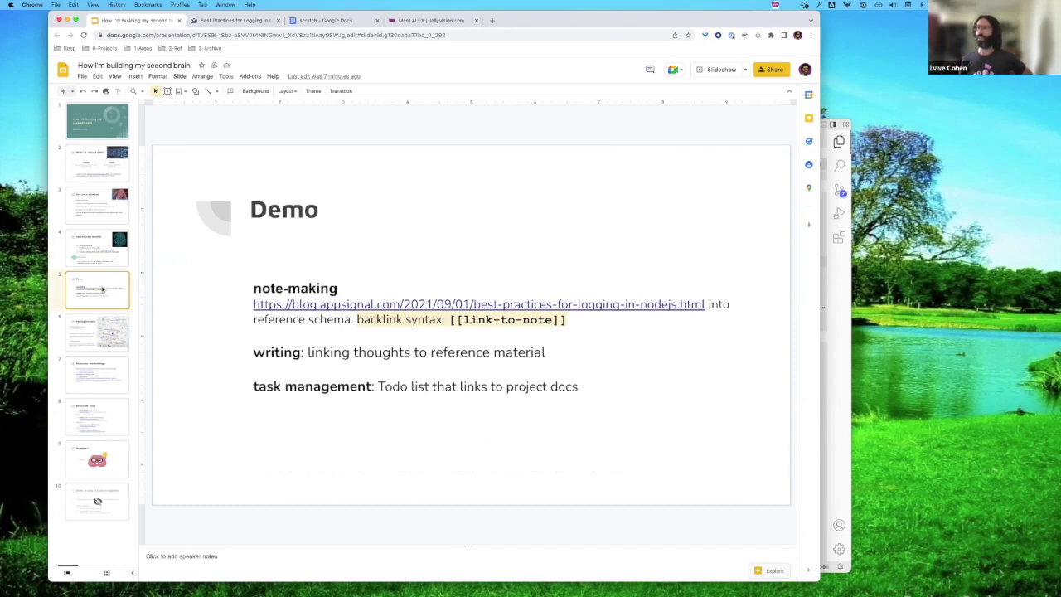
Go to the Node.js logging article and highlight its "Best Practices for Logging in Node.js" heading
click(228, 21)
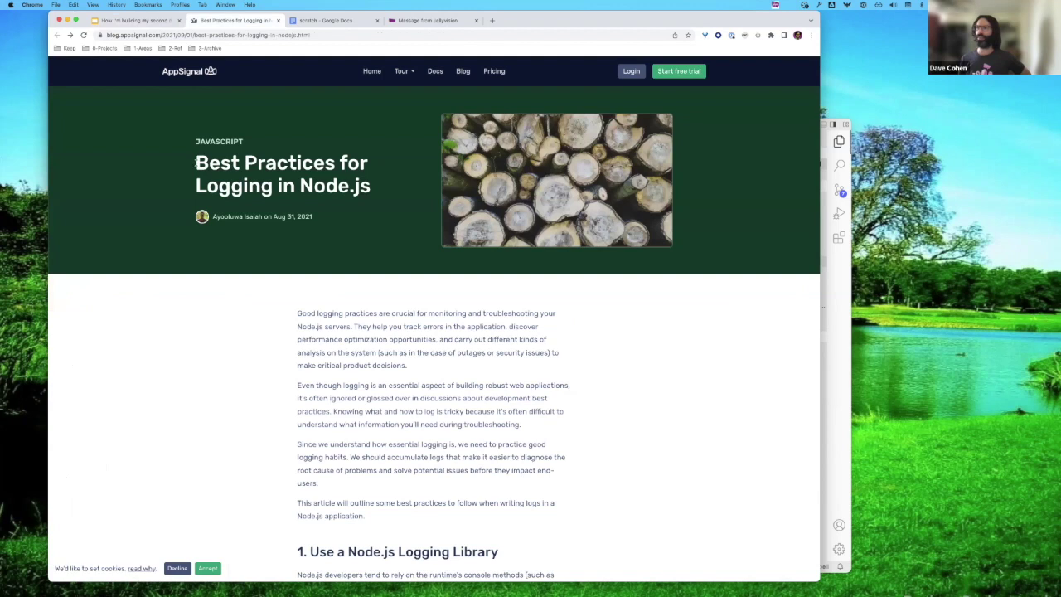
drag(196, 163, 373, 186)
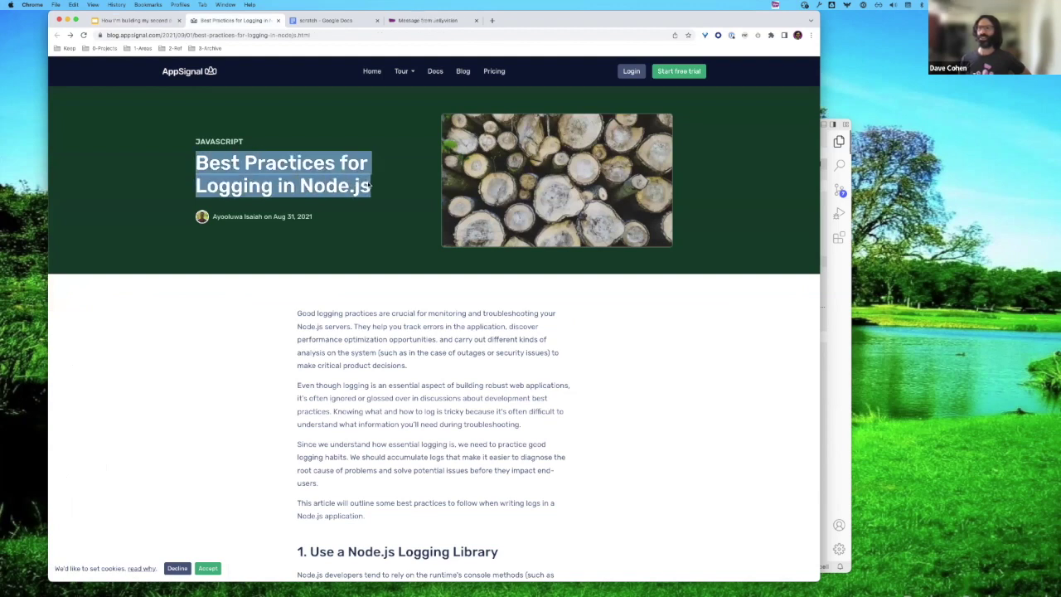
click(379, 186)
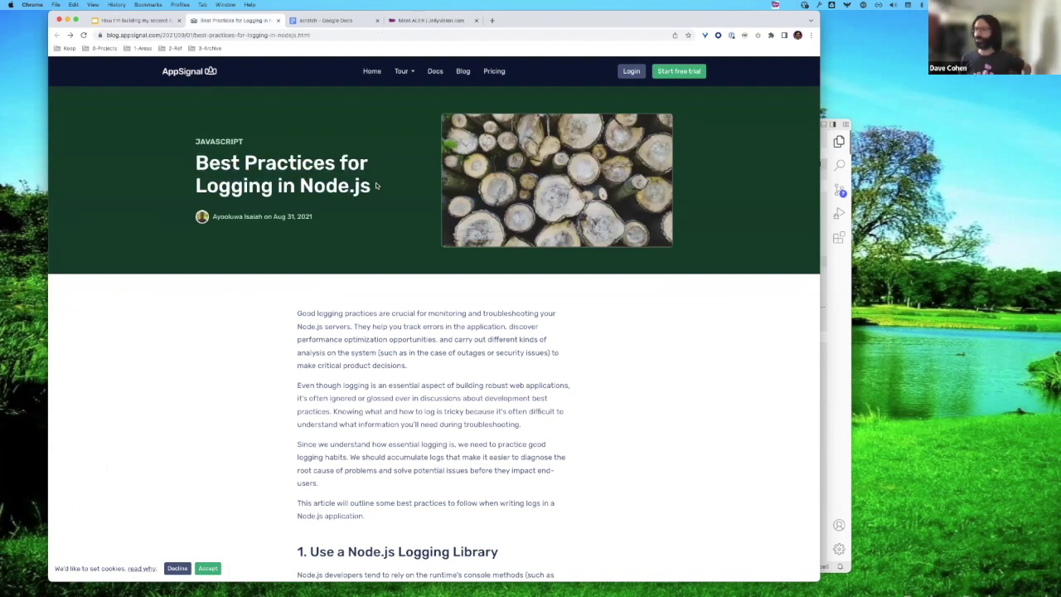
scroll(380, 186, down, 1)
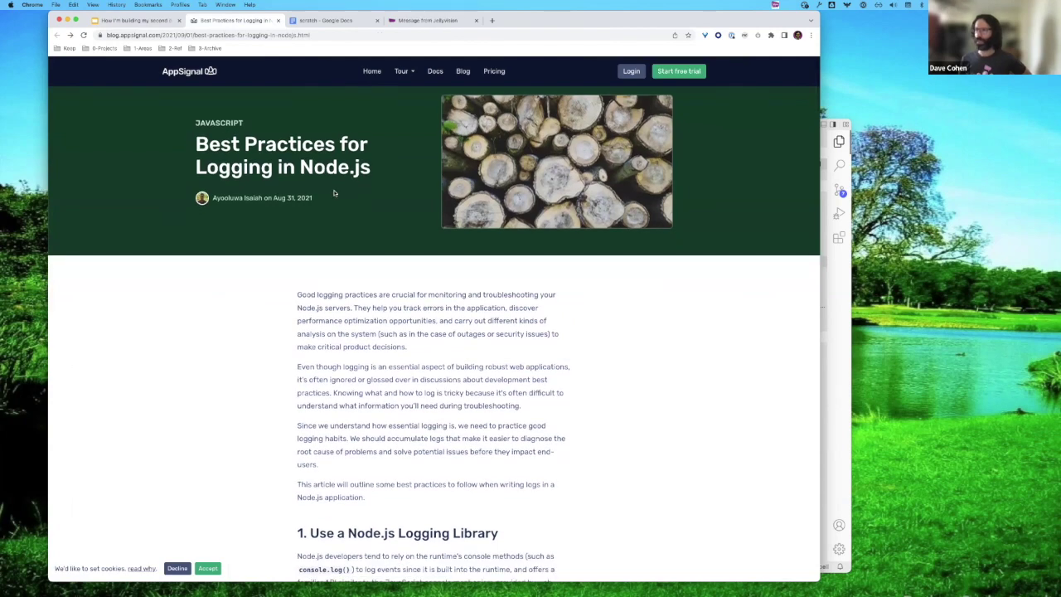
scroll(332, 192, down, 5)
scroll(333, 194, down, 4)
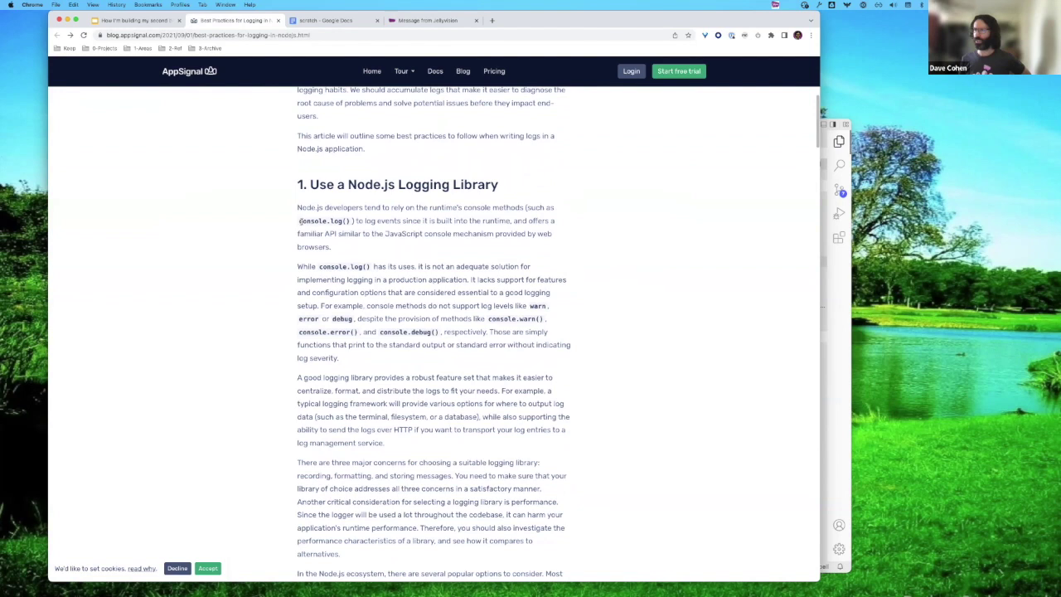
Select the passage through "2. Use the Correct Log Levels" and move to the scratch doc
drag(299, 221, 375, 221)
scroll(375, 222, down, 3)
scroll(378, 251, down, 10)
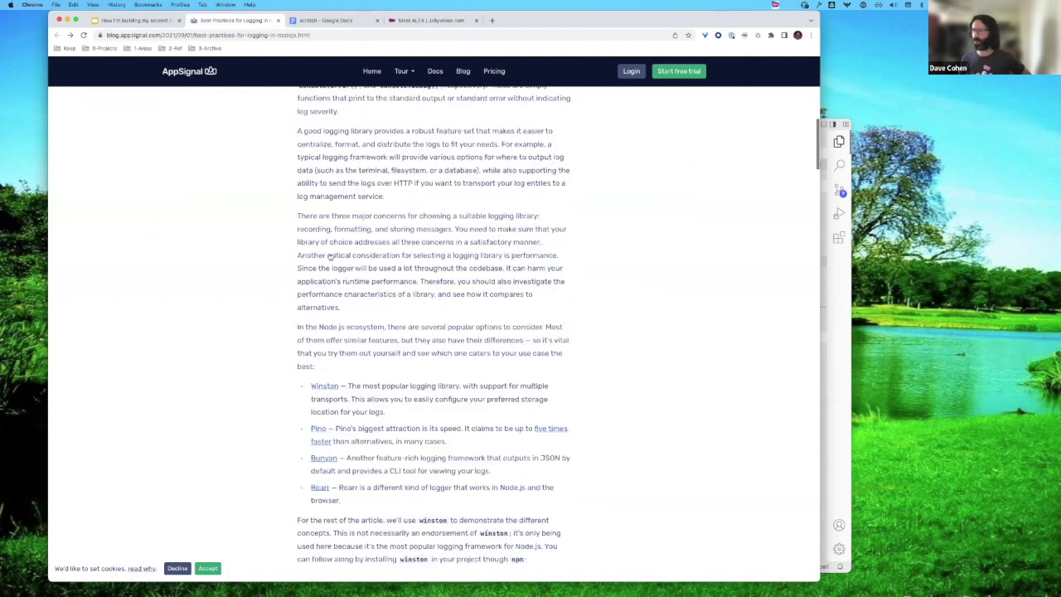
scroll(304, 285, down, 2)
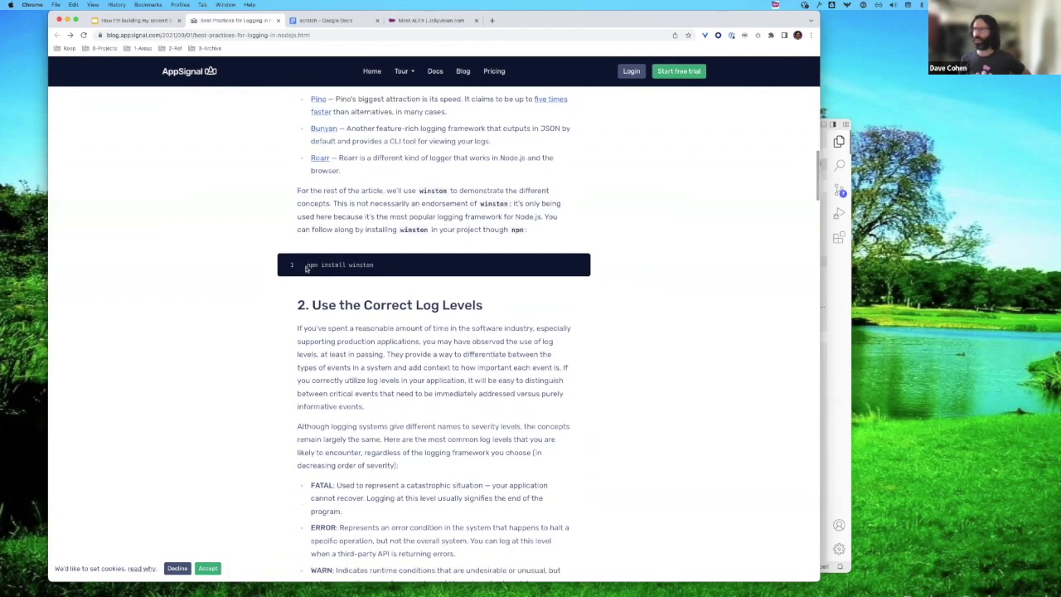
drag(308, 266, 426, 268)
click(427, 269)
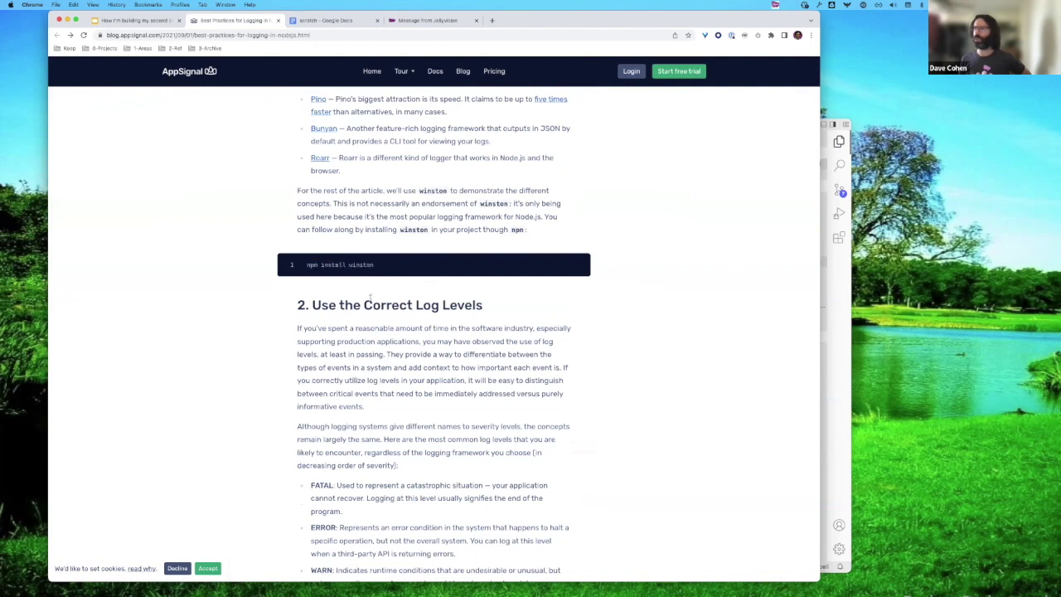
drag(296, 307, 285, 88)
click(524, 307)
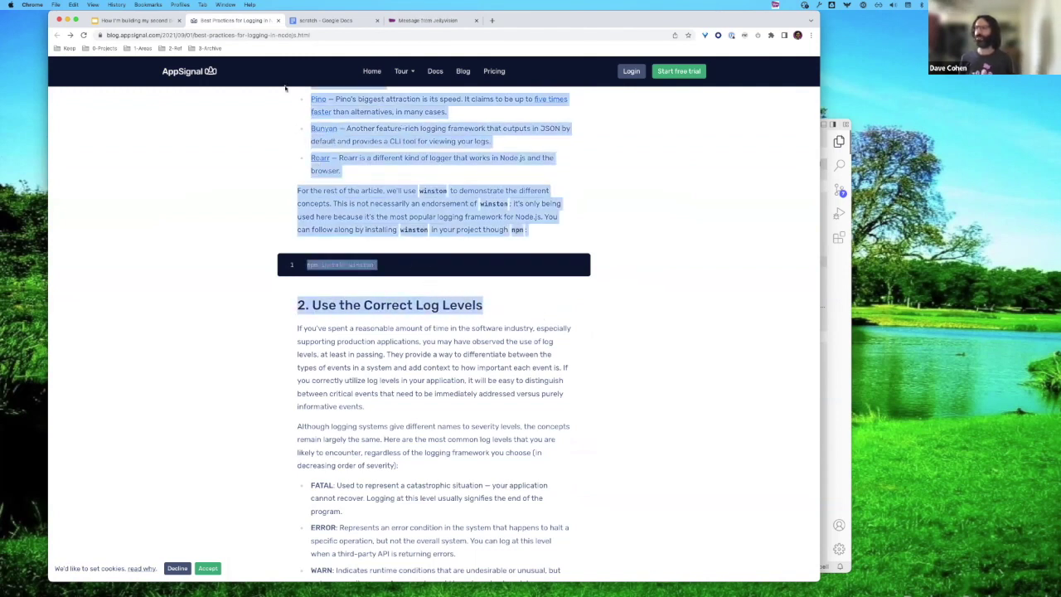
click(323, 23)
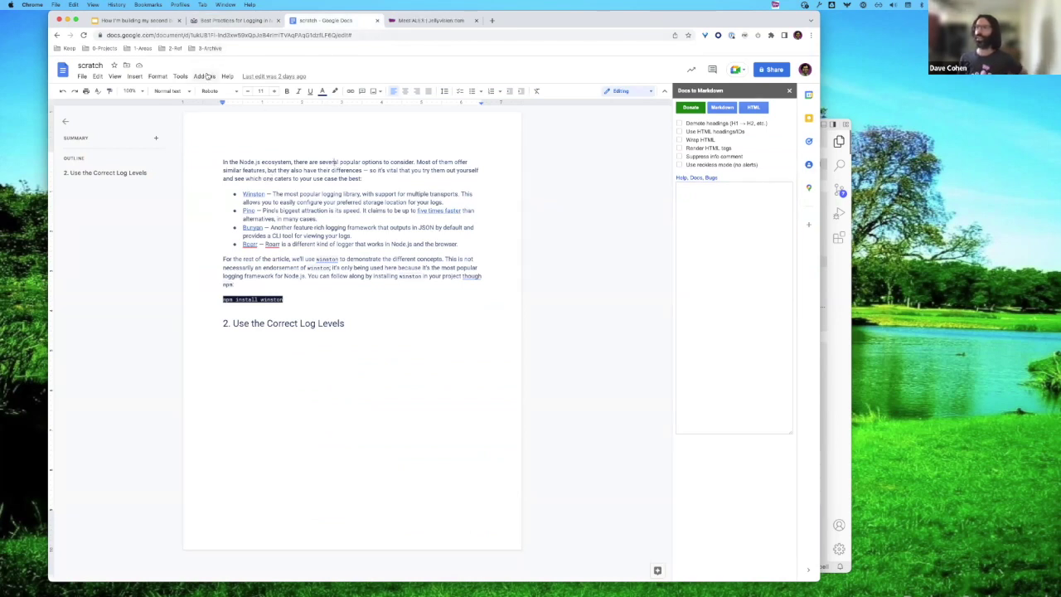
Convert the scratch doc to Markdown with the Docs to Markdown add-on
click(204, 76)
mouse_move(215, 115)
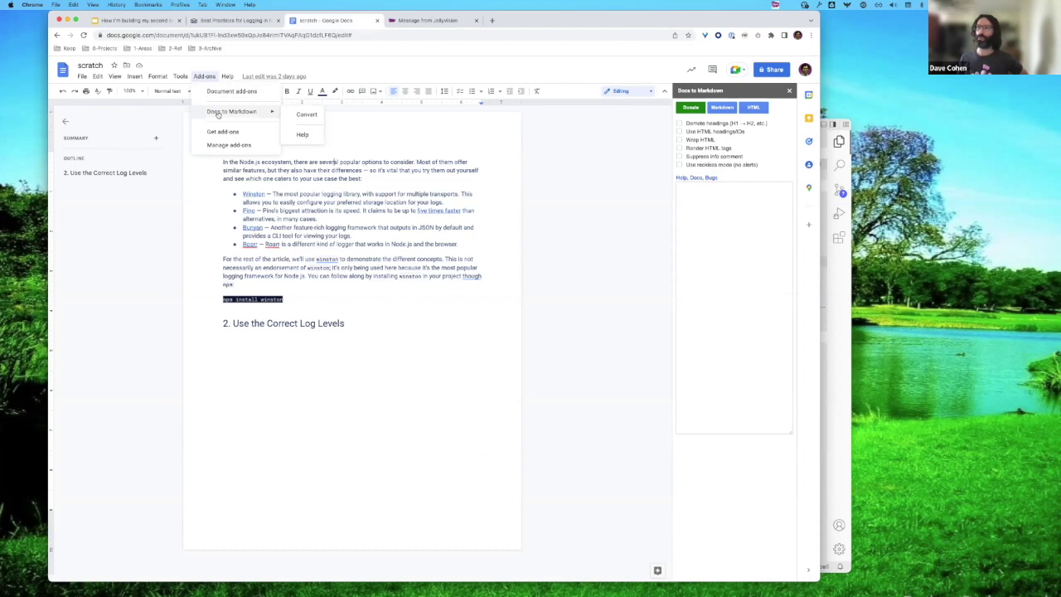
click(306, 116)
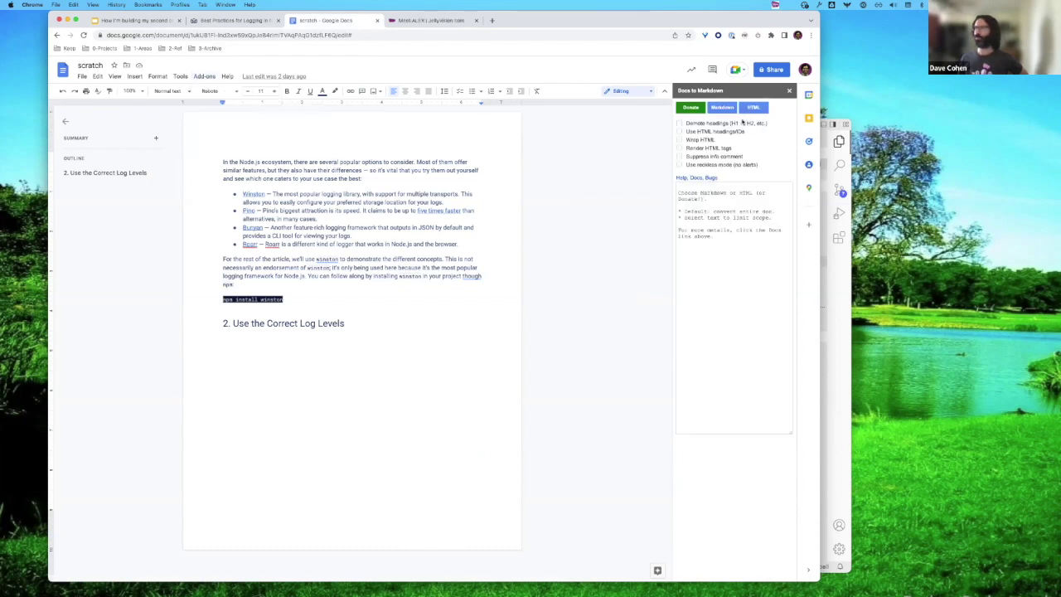
click(722, 108)
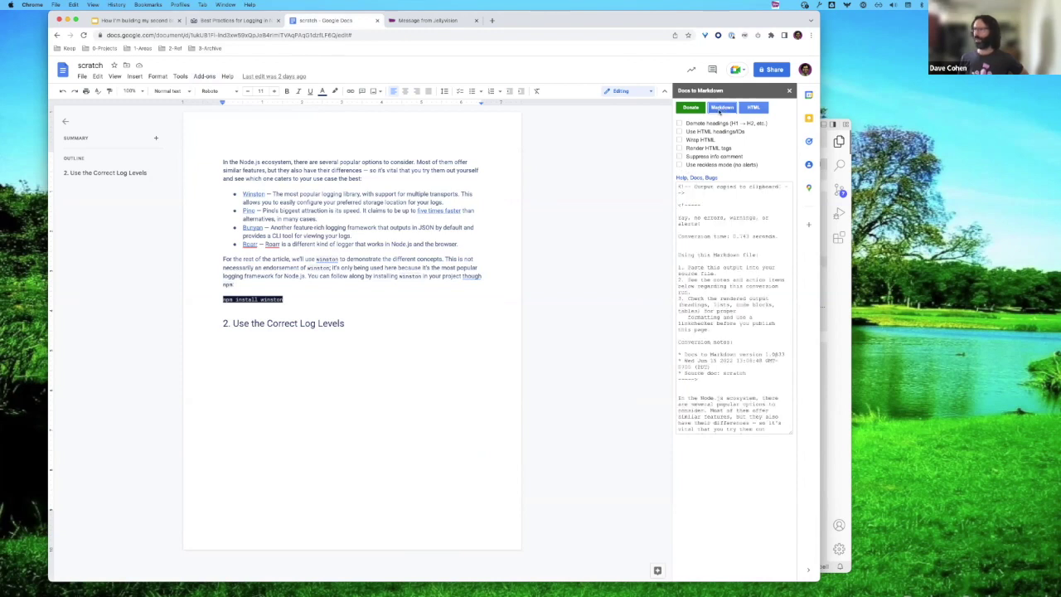
Review the Markdown output's Winston link, winston code formatting and "## 2" heading markup
scroll(726, 326, down, 5)
scroll(726, 326, down, 4)
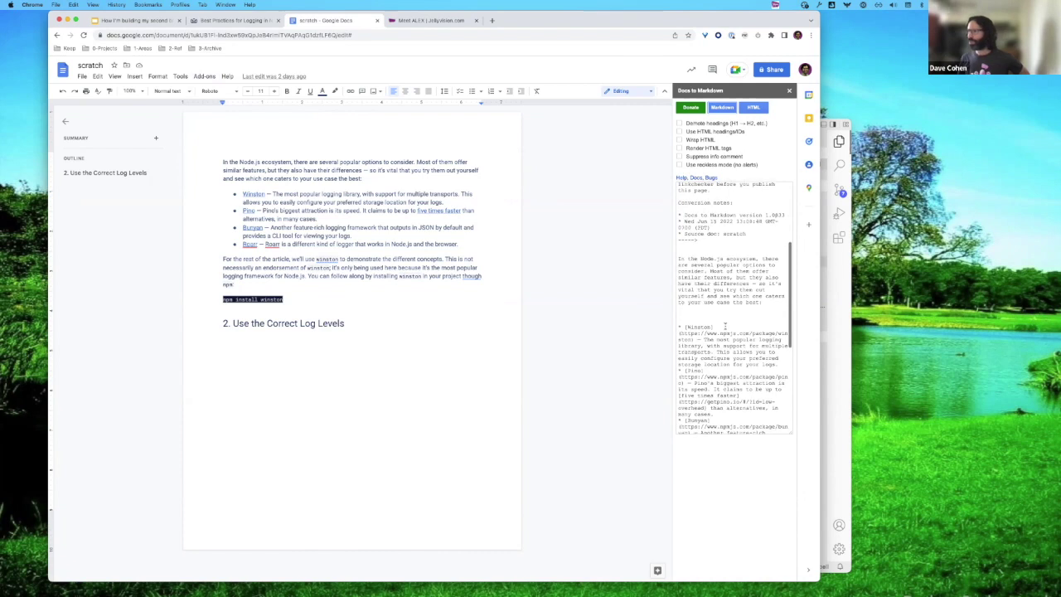
click(680, 231)
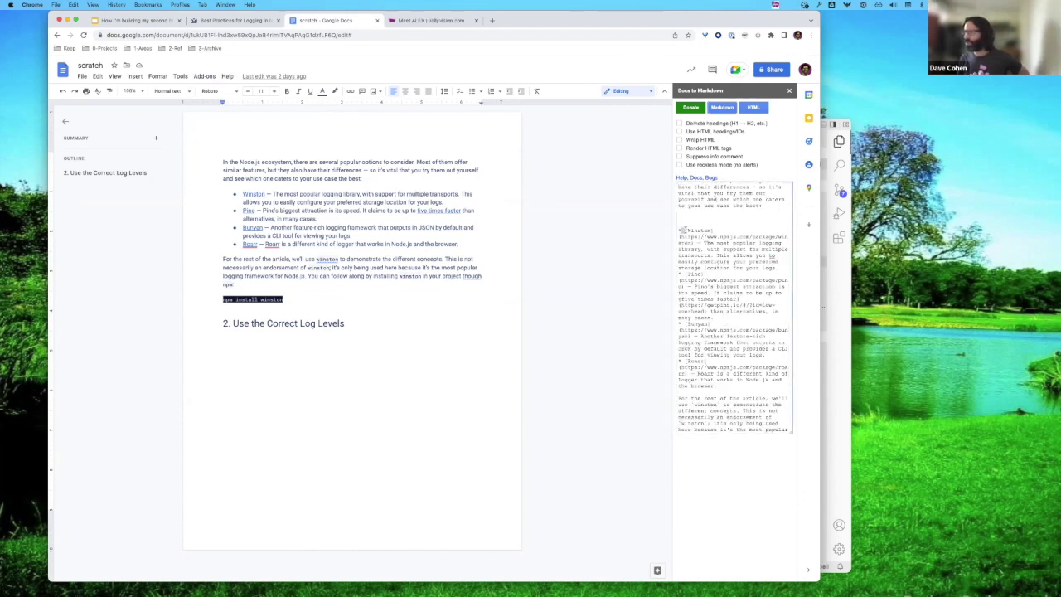
drag(680, 232, 669, 233)
scroll(687, 231, down, 4)
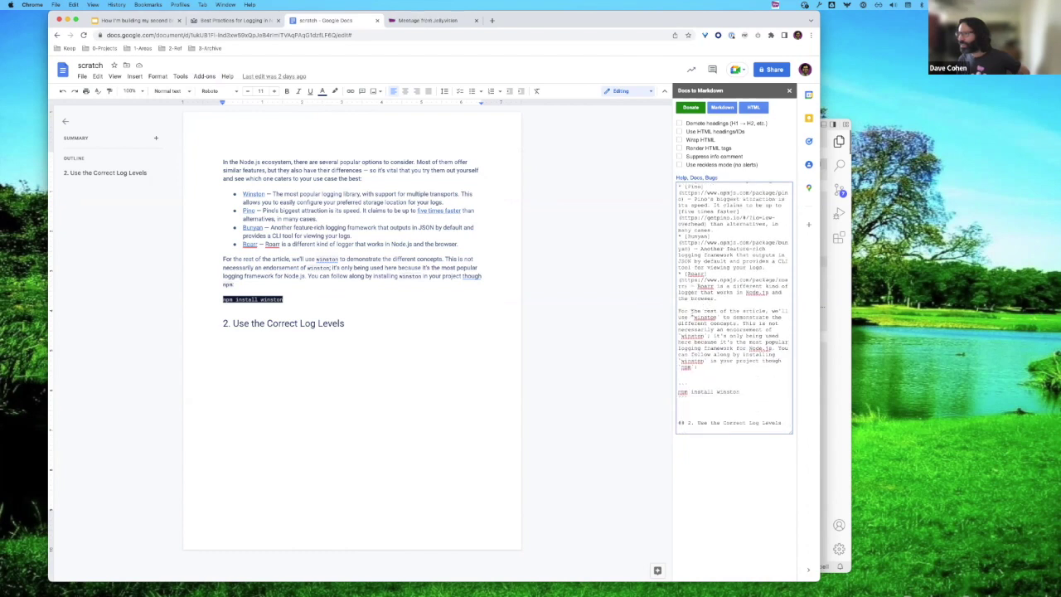
drag(692, 317, 722, 317)
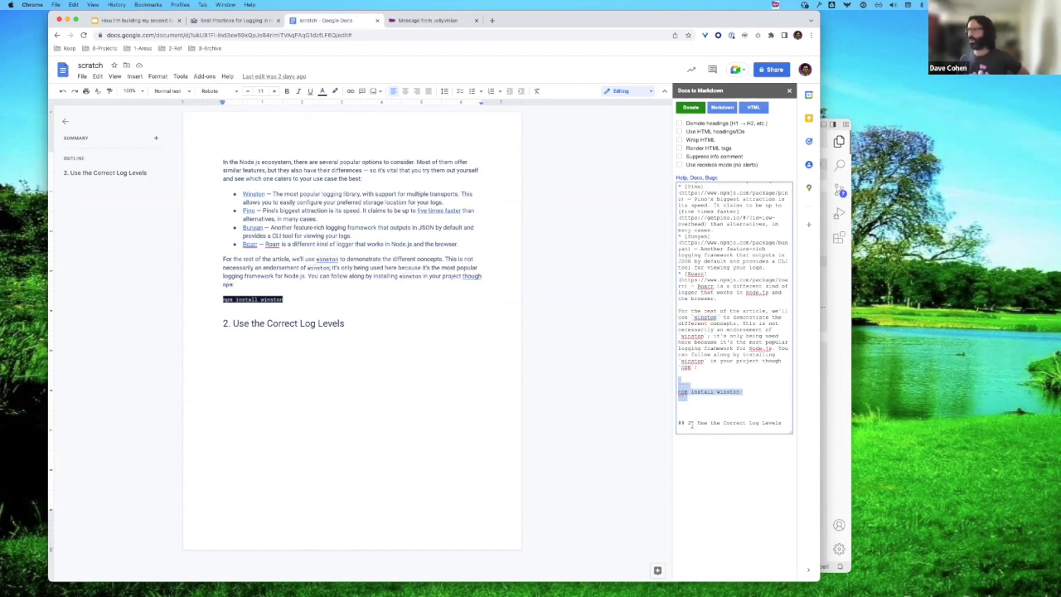
drag(693, 423, 677, 422)
click(704, 423)
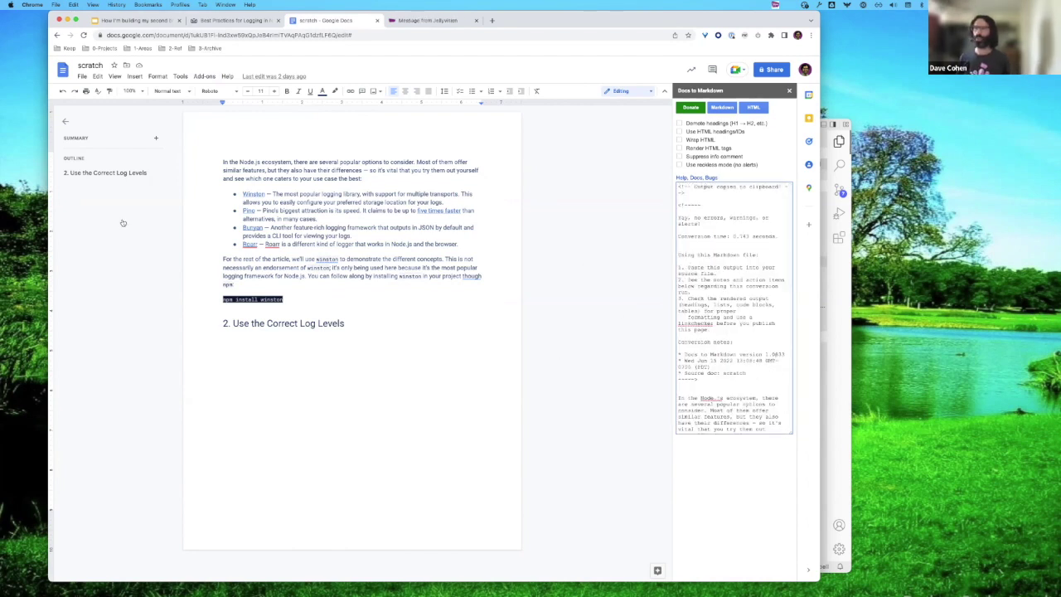
key(super+Tab)
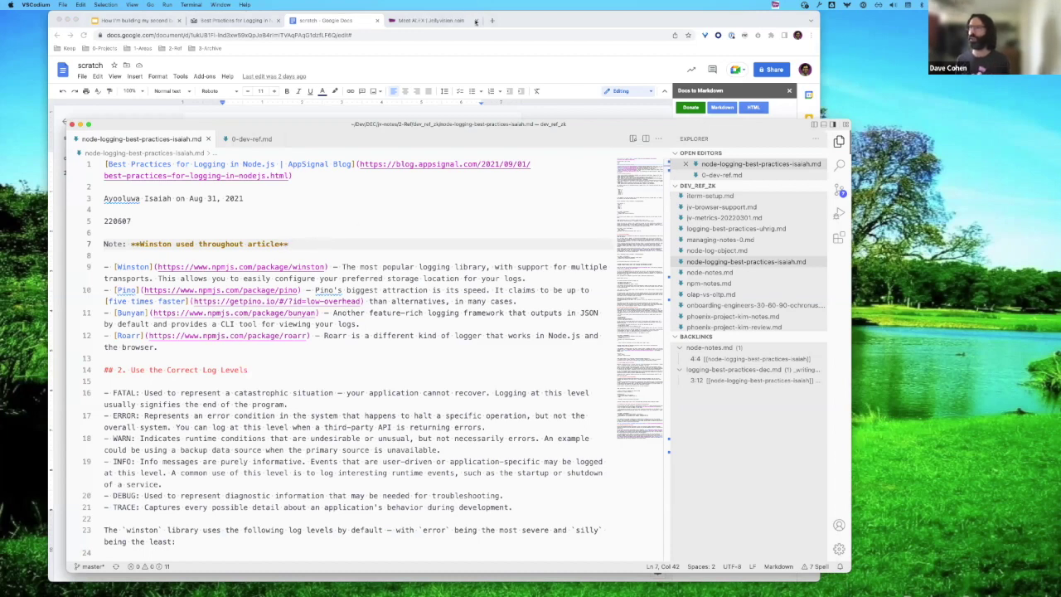
Close the extra browser tab and copy the logging article's link as Markdown
click(475, 21)
key(ctrl+shift+Tab)
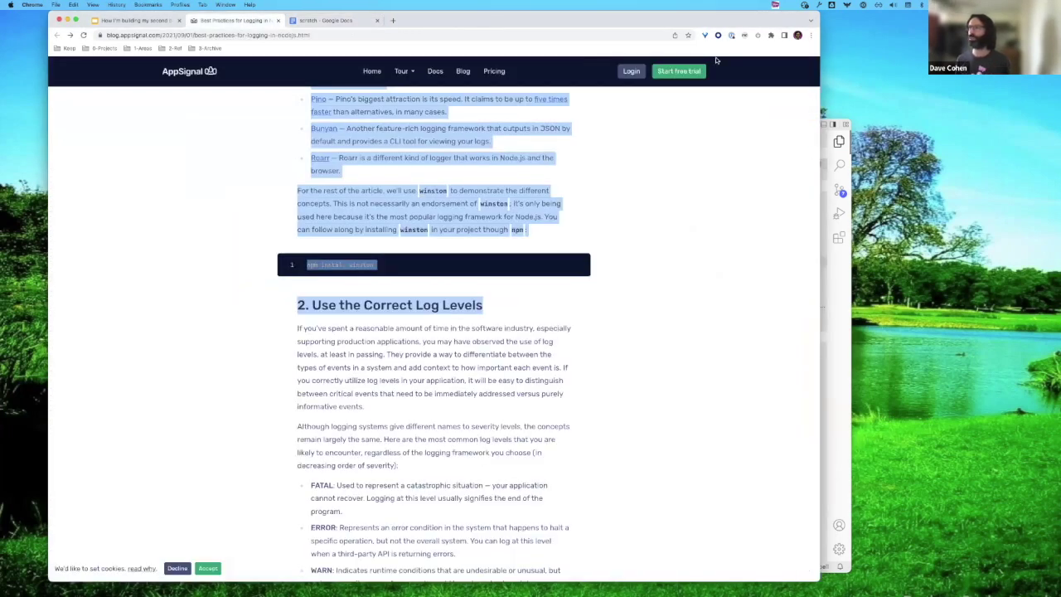
click(742, 82)
click(744, 36)
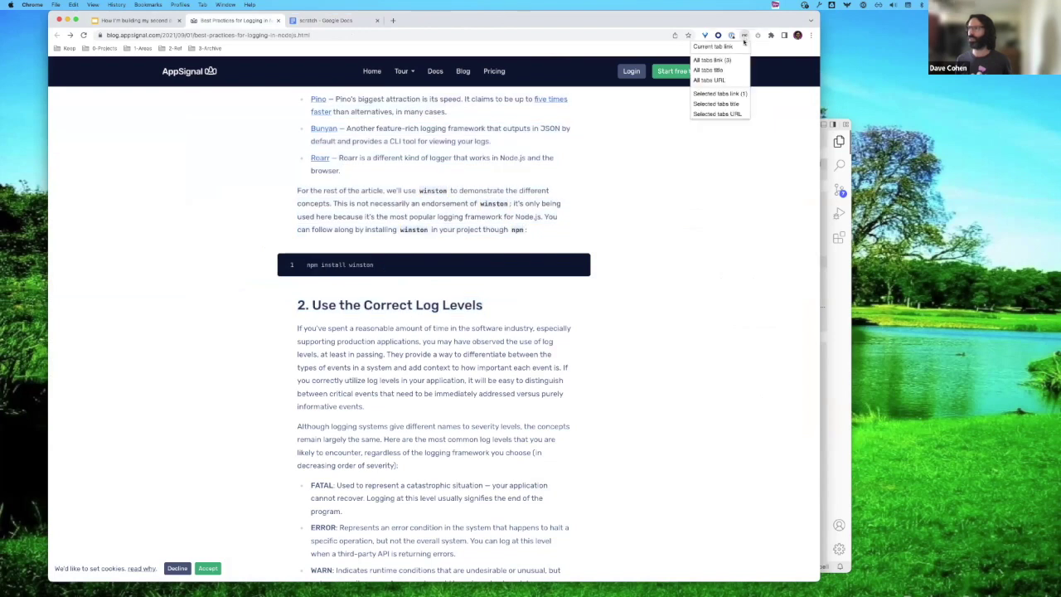
click(715, 47)
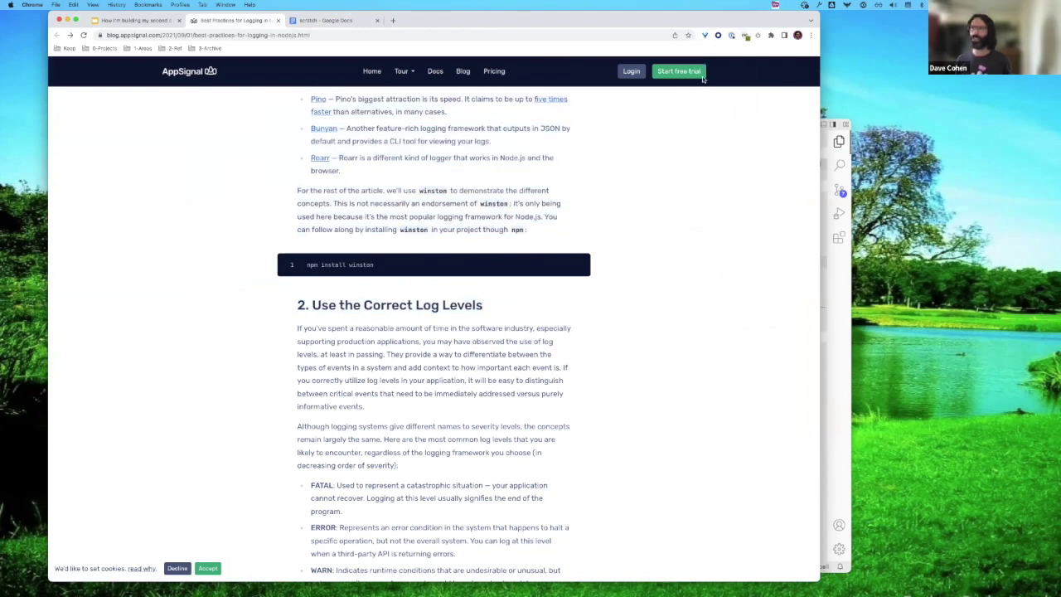
Replace line 1 of the logging note with the pasted article link
key(super+Tab)
drag(292, 176, 354, 164)
text([Best Practices for Logging in Node.js | AppSignal Blog](https://blog.appsignal.com/2021/09/01/best-practices-for-logging-in-nodejs.html))
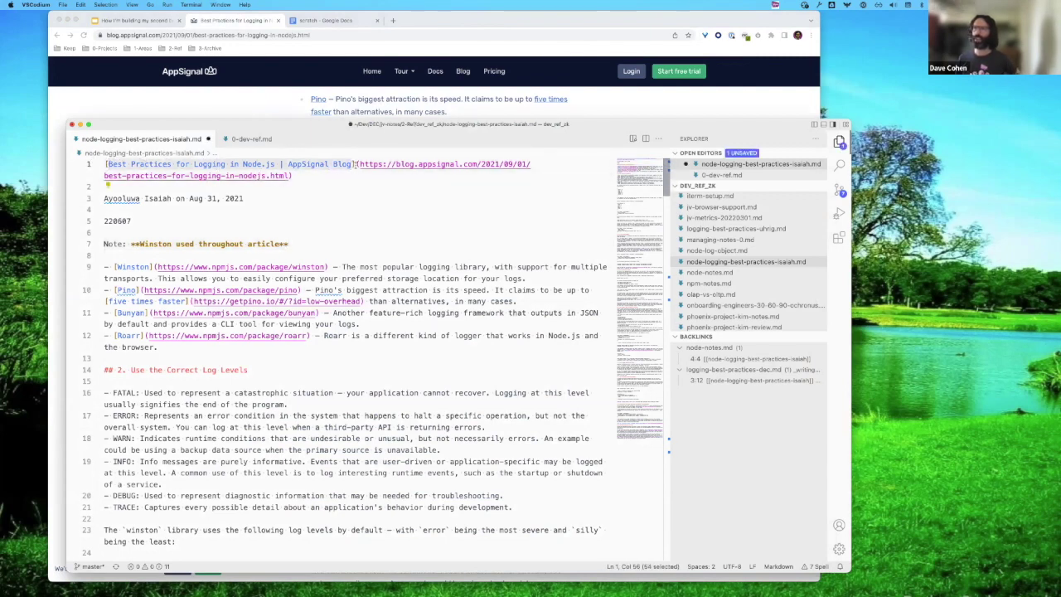
click(338, 186)
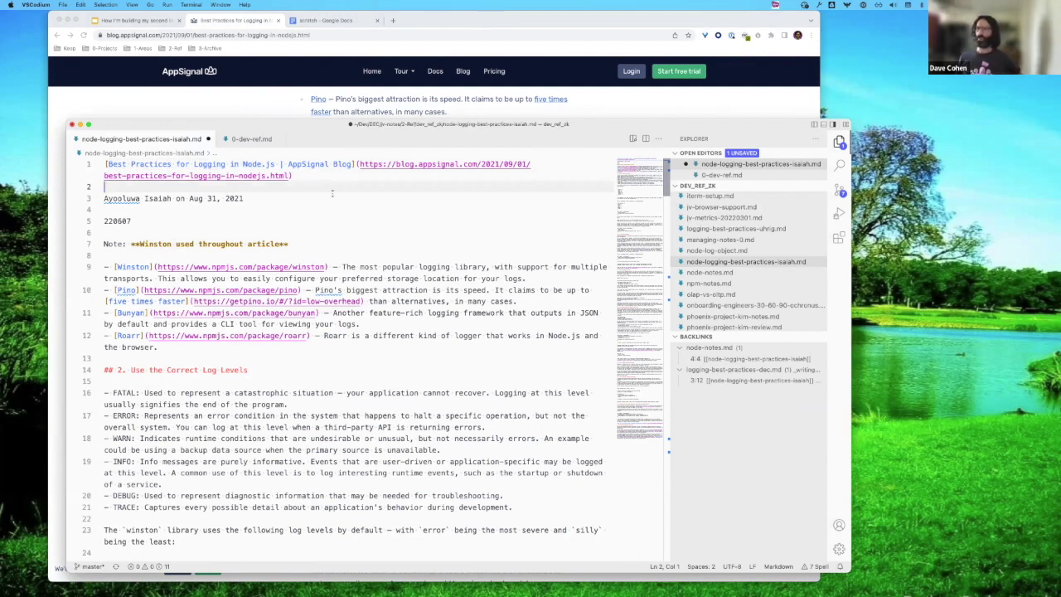
drag(315, 244, 131, 243)
click(154, 243)
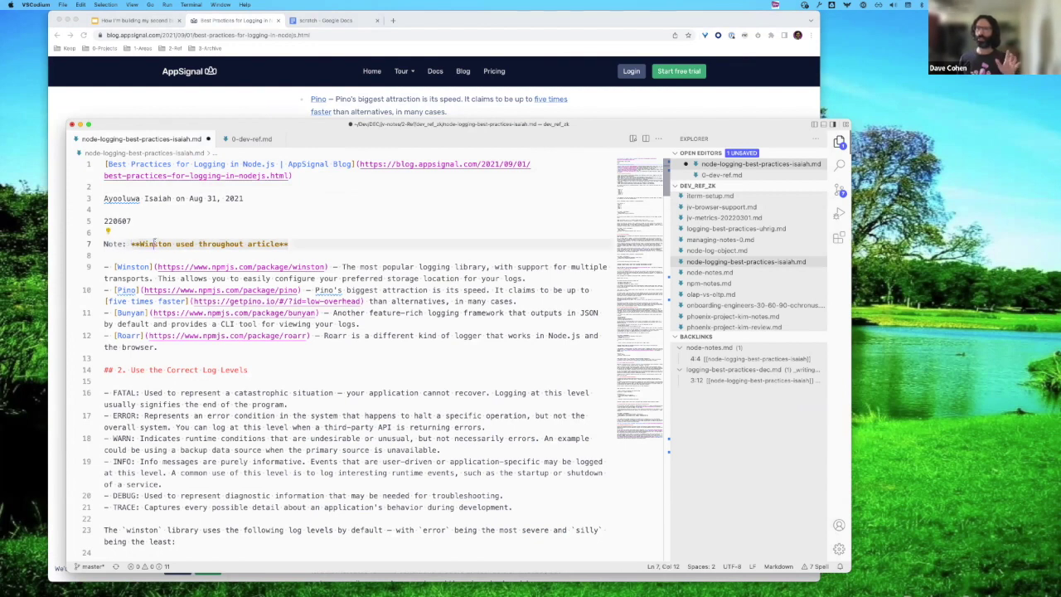
Open the 0-dev-ref.md index note and look over its Bash, css-grid and sql-notes entries
click(244, 139)
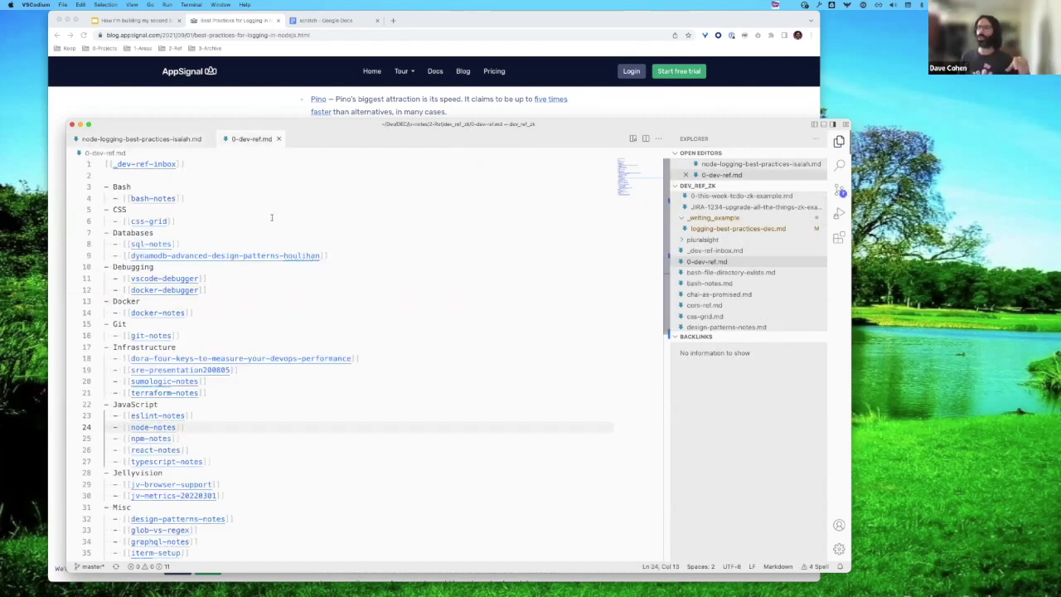
click(180, 187)
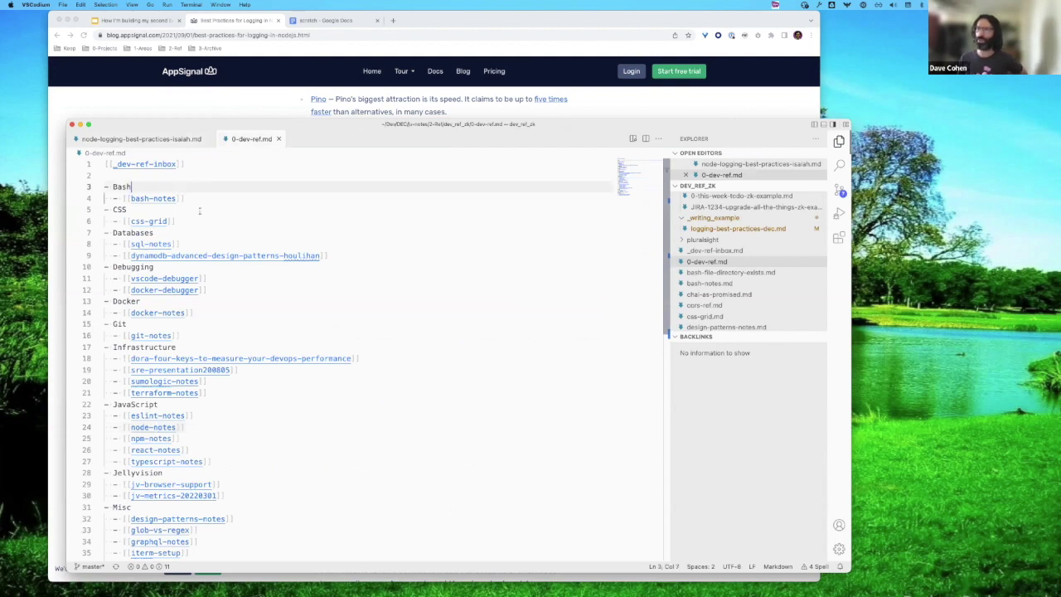
scroll(199, 216, down, 2)
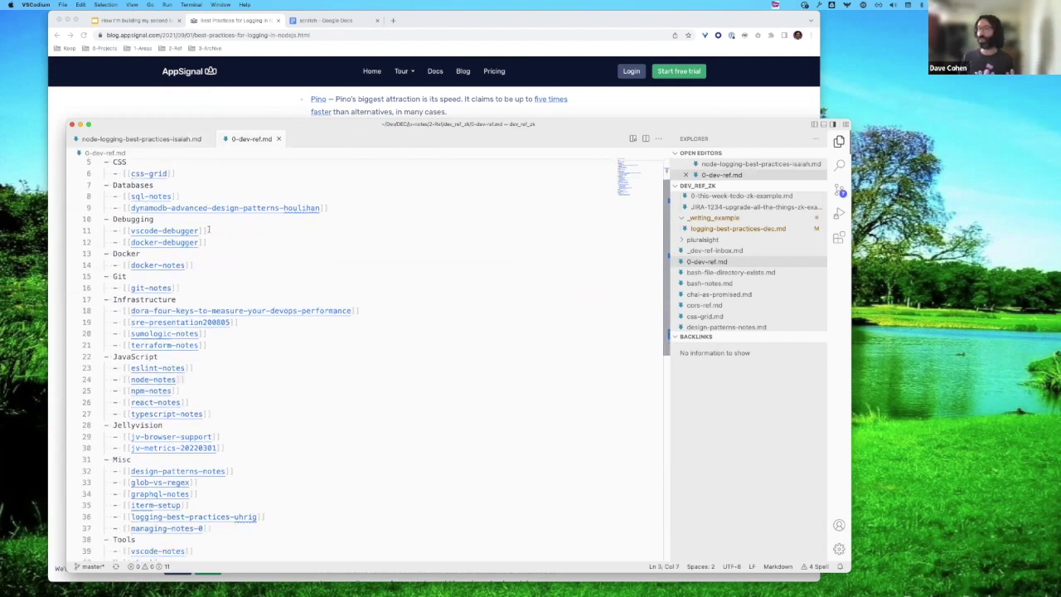
scroll(745, 247, down, 4)
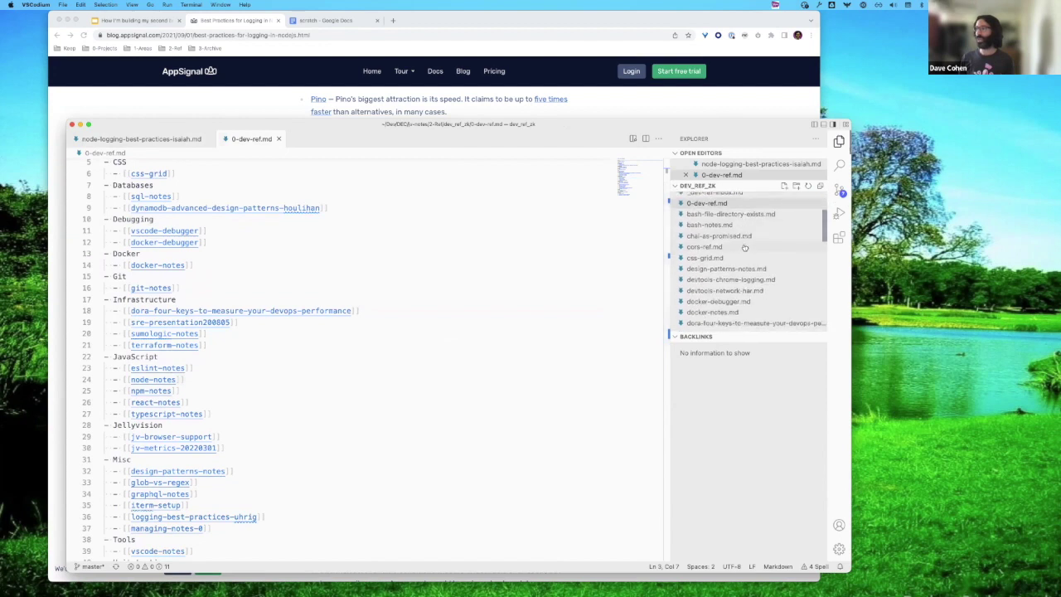
scroll(745, 246, up, 3)
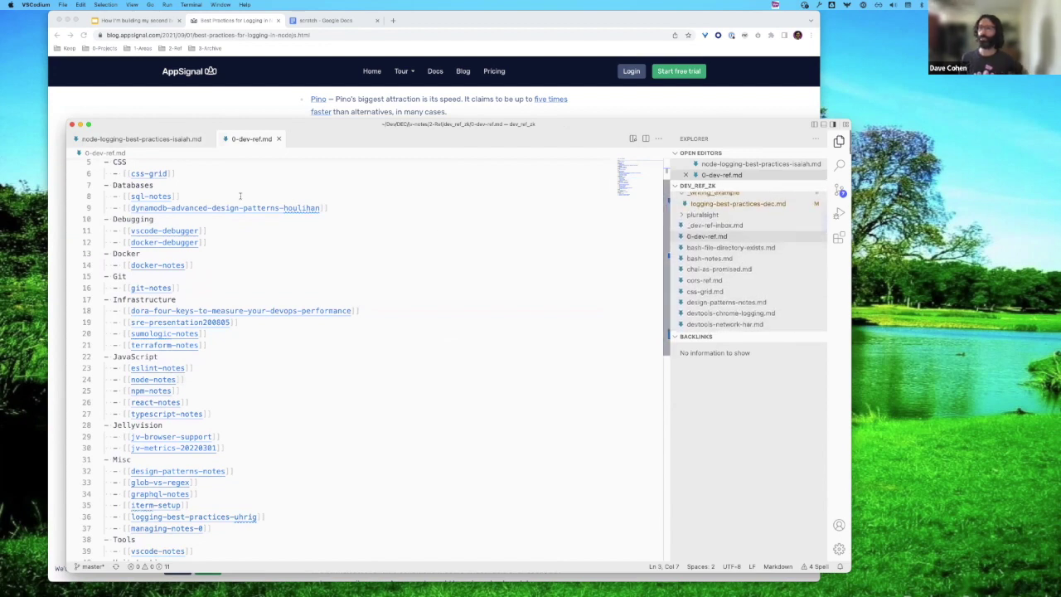
click(179, 173)
click(183, 196)
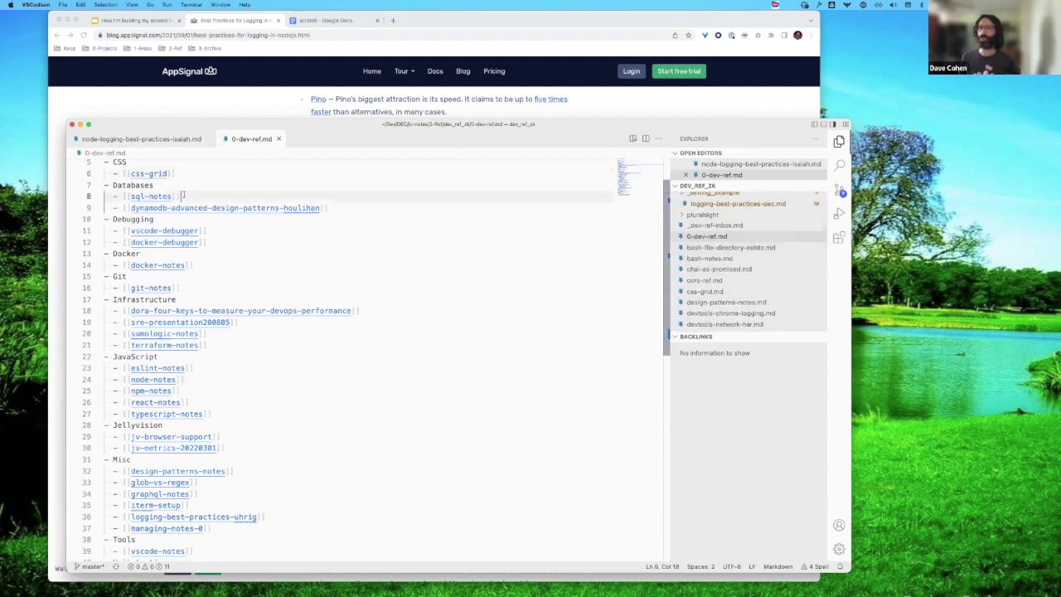
Point out the dynamodb, npm-notes and node-notes entries, then show the Markdown Memo extension page
click(352, 208)
scroll(348, 232, down, 6)
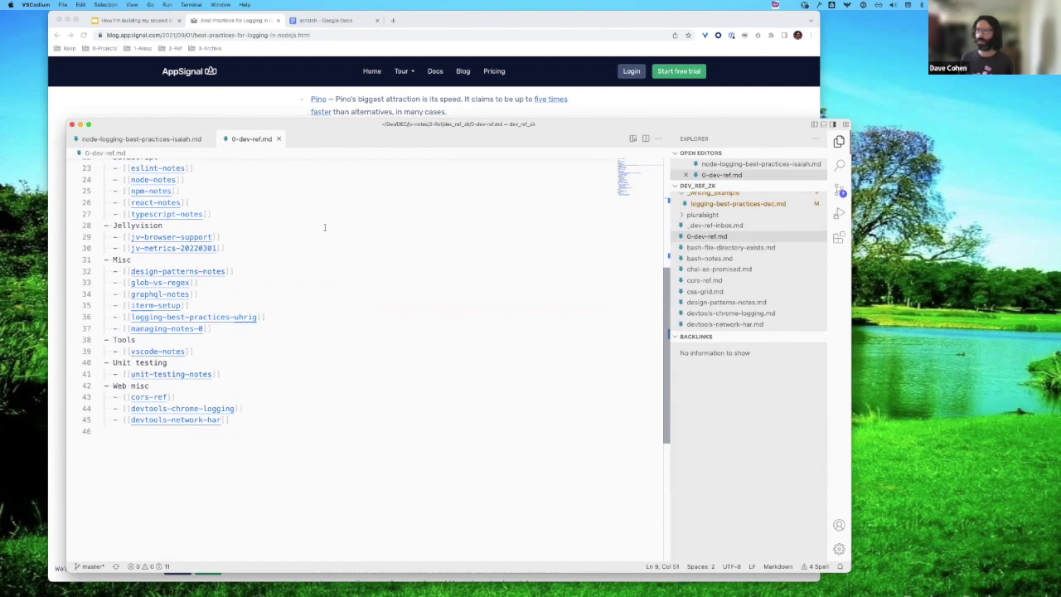
scroll(324, 226, up, 2)
click(207, 238)
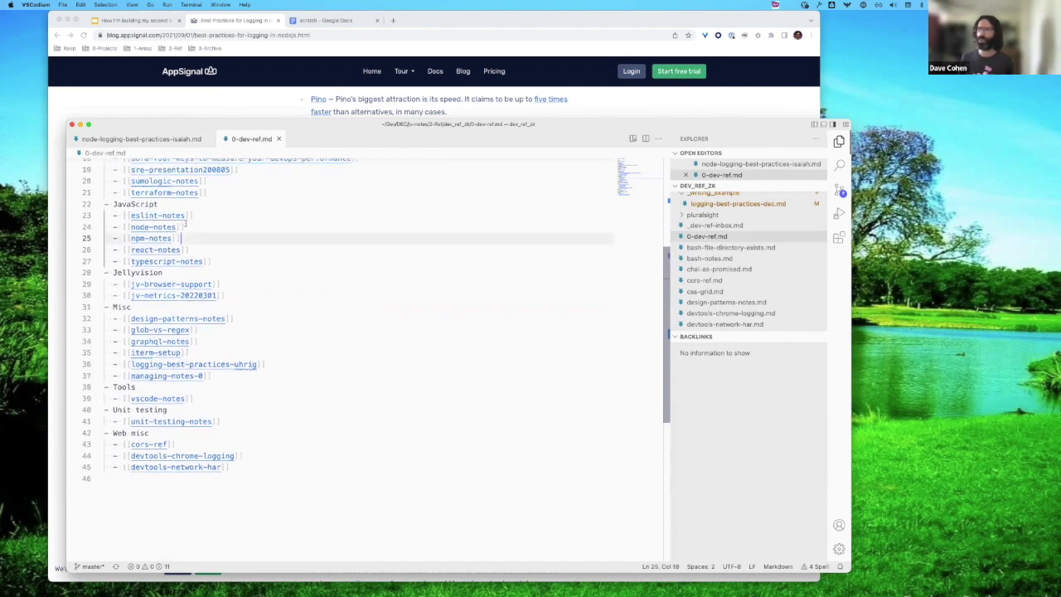
click(193, 227)
mouse_move(173, 226)
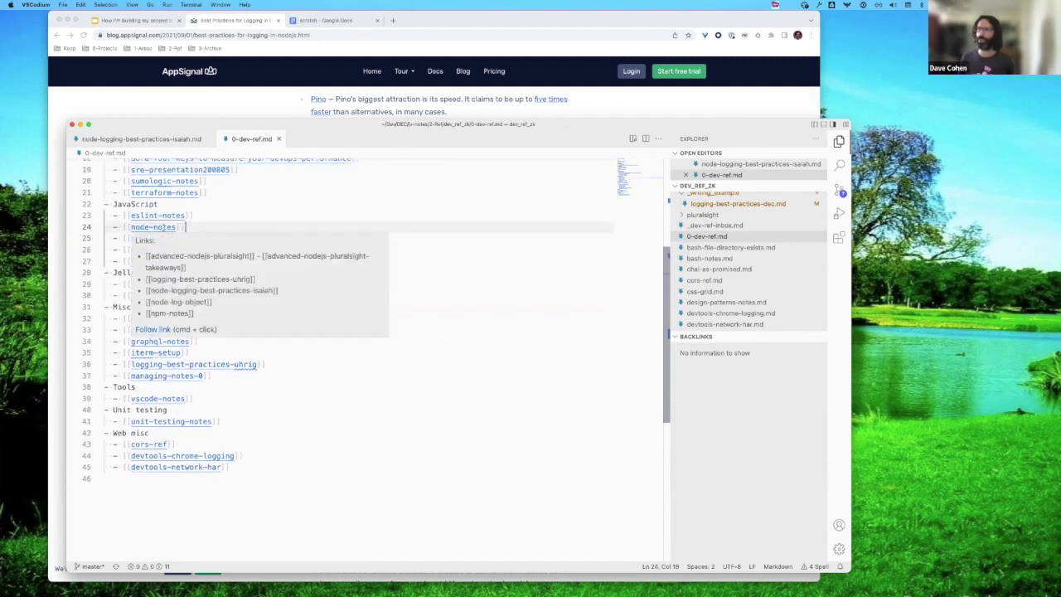
click(839, 238)
click(749, 287)
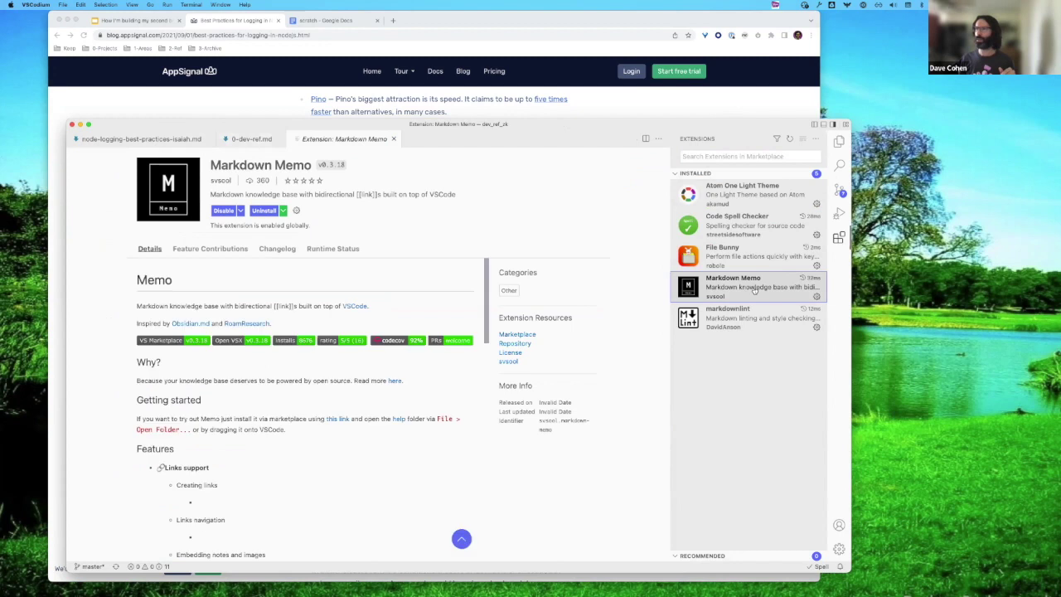
Follow the [[node-notes]] link from 0-dev-ref.md, then return to node-logging-best-practices-isaiah.md
click(155, 139)
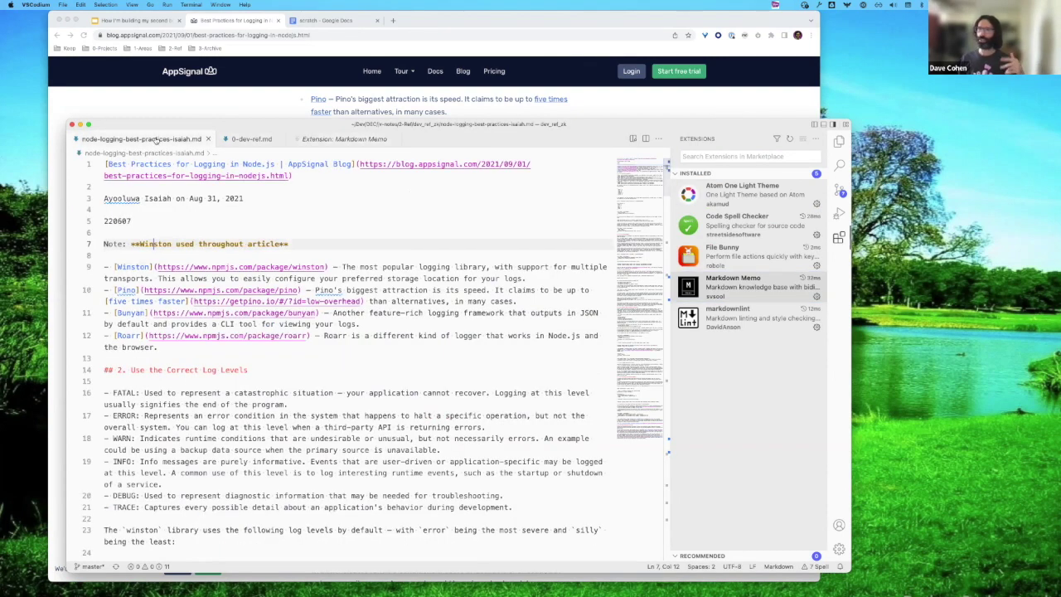
click(240, 140)
mouse_move(153, 227)
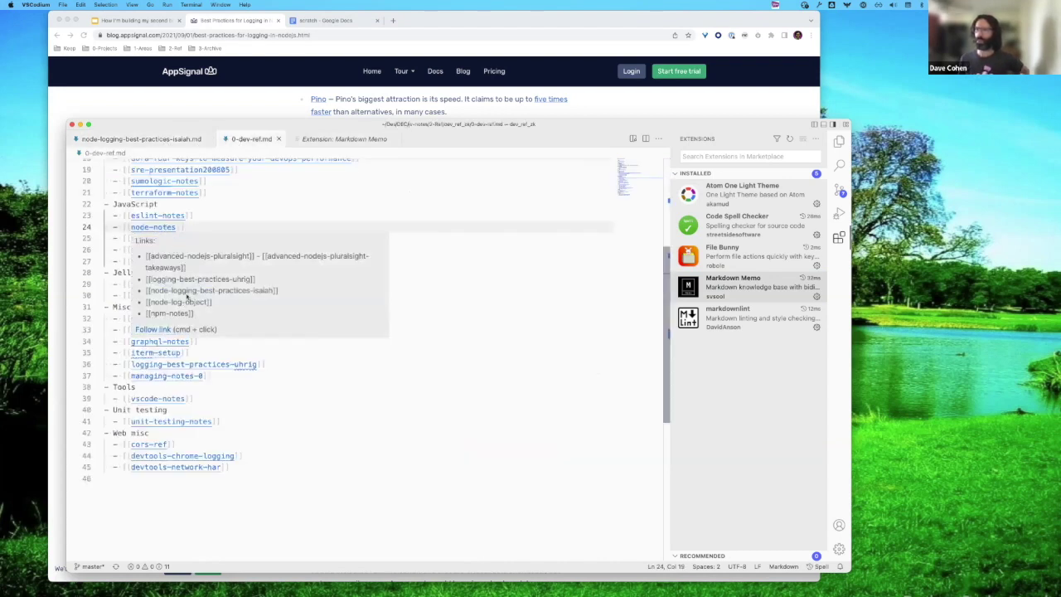
super+click(151, 226)
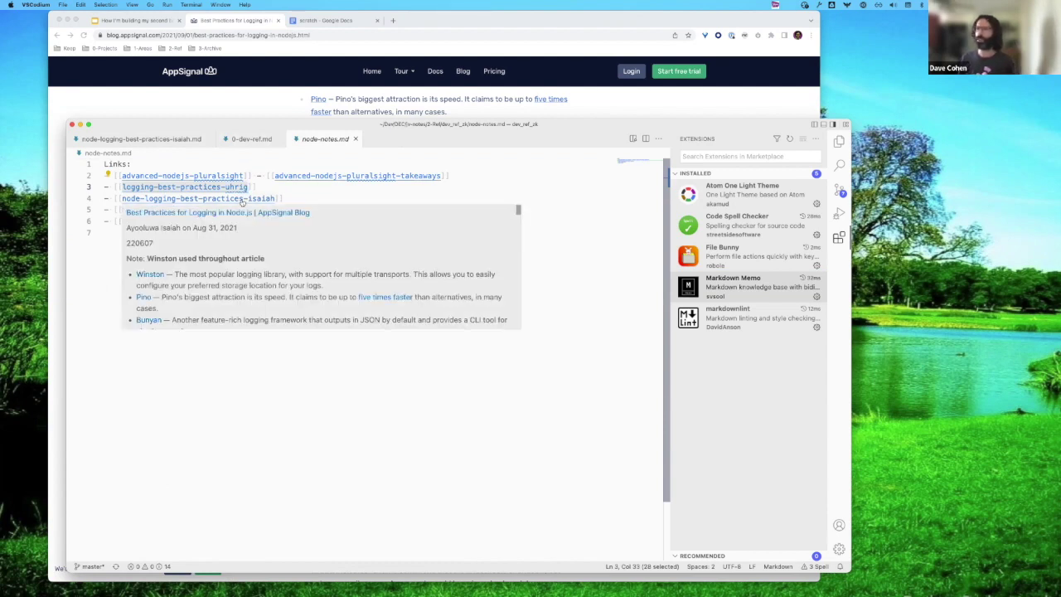
click(165, 143)
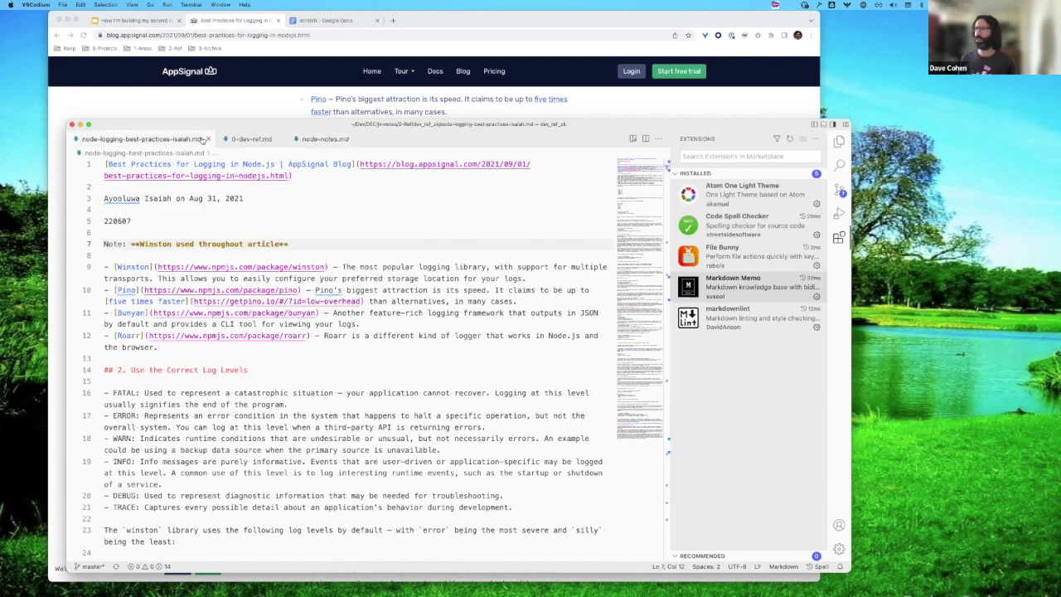
Open the Explorer to see backlinks from node-notes.md and logging-best-practices-dec.md
click(839, 141)
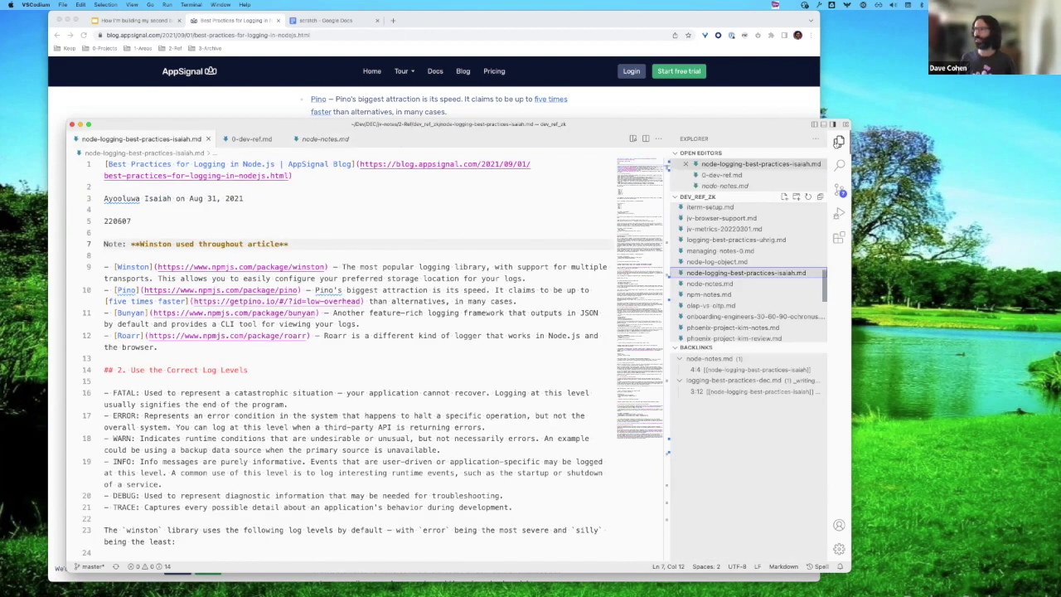
Open logging-best-practices-dec.md from the Backlinks panel and preview its two wikilinked logging notes
click(725, 393)
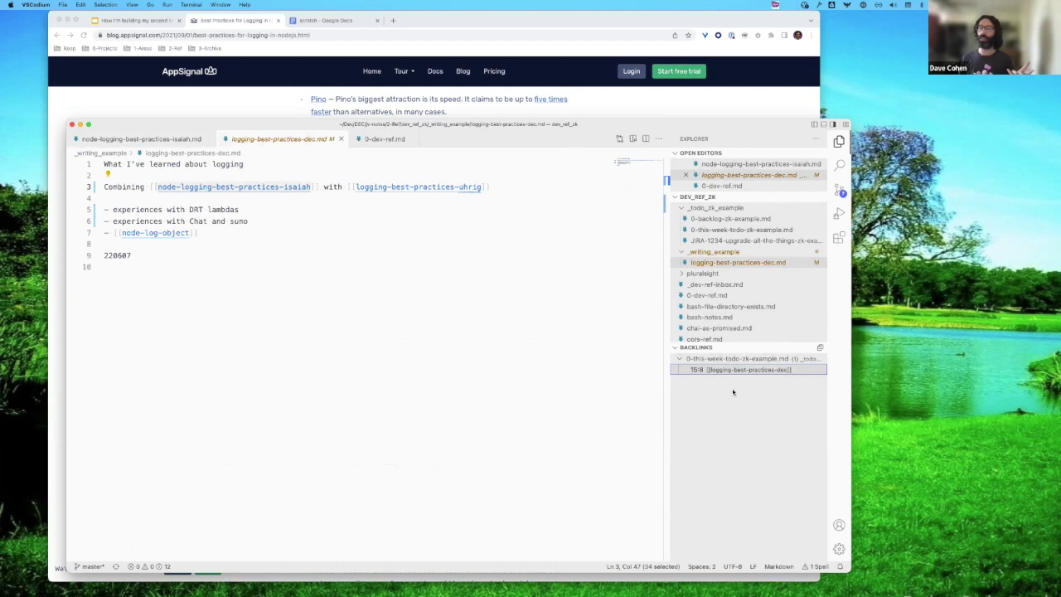
click(332, 198)
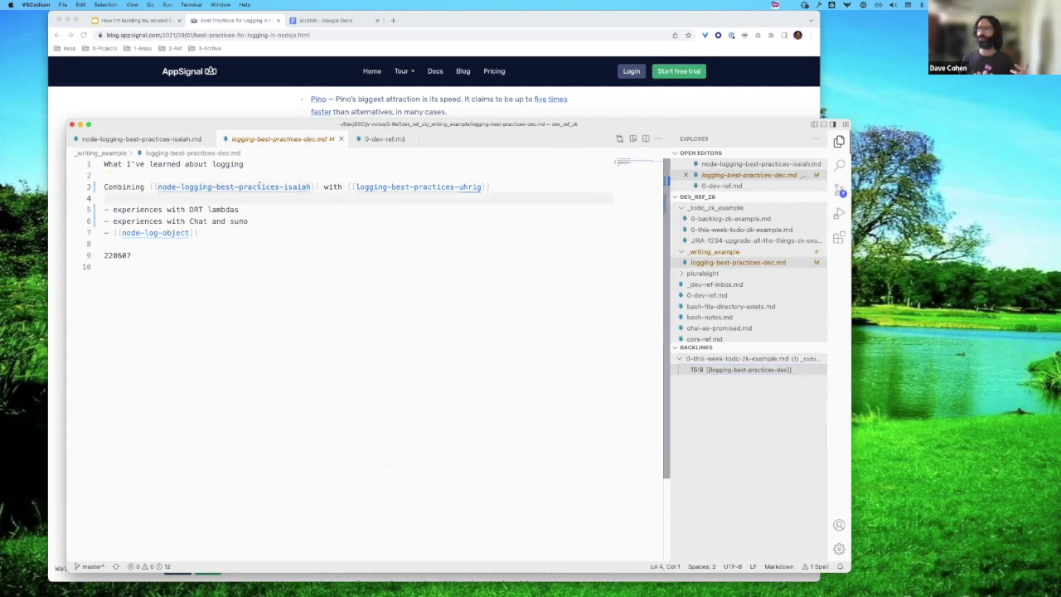
mouse_move(245, 187)
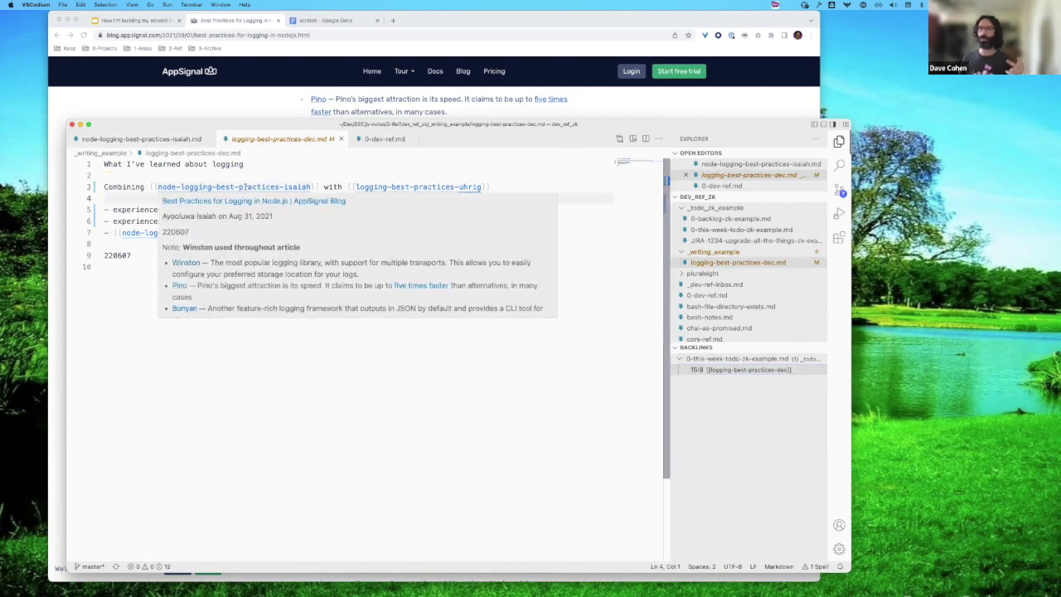
mouse_move(414, 187)
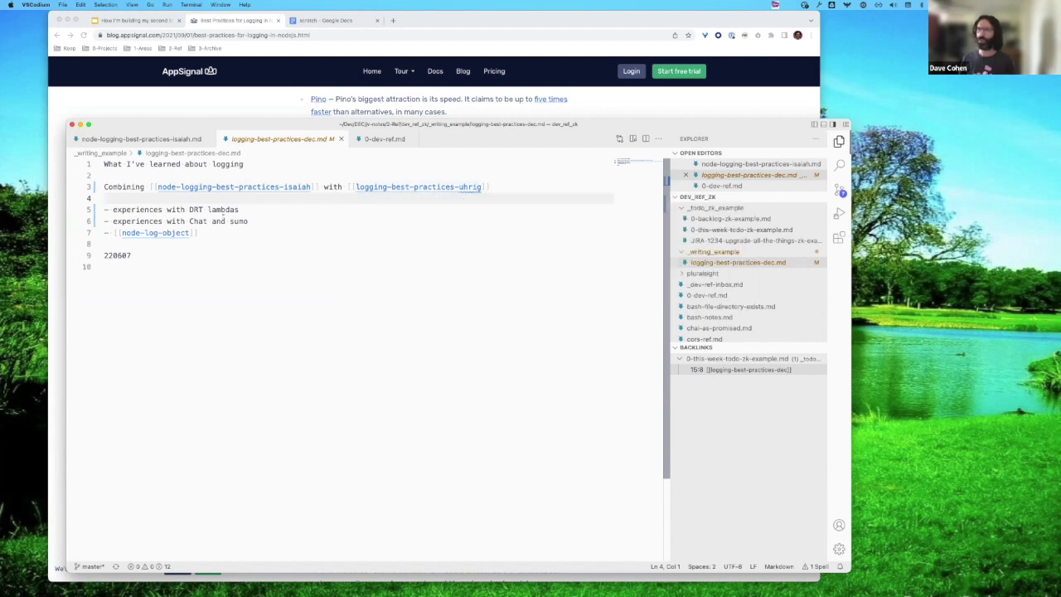
mouse_move(153, 233)
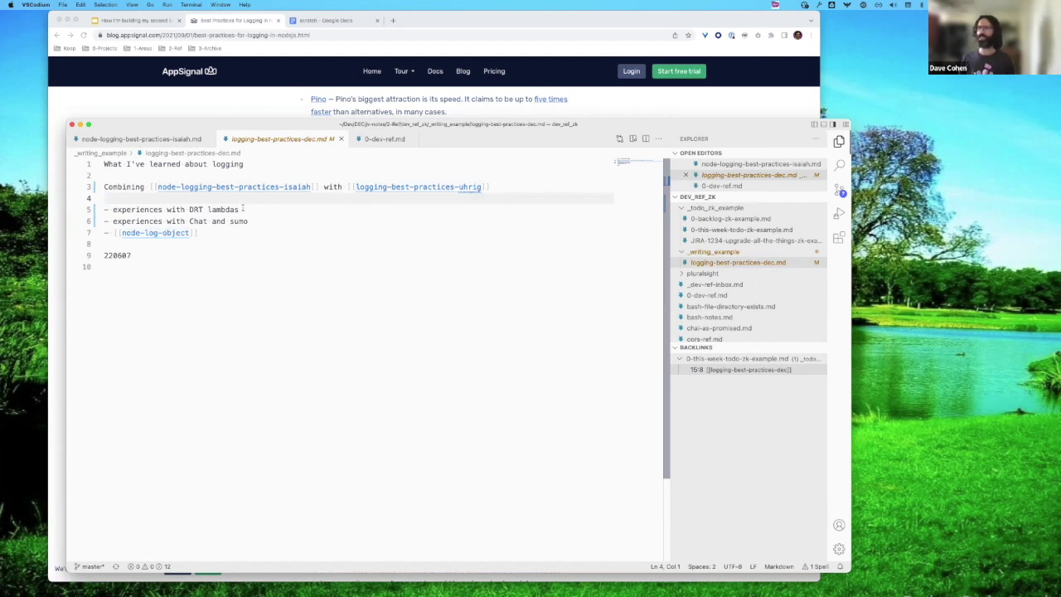
click(222, 268)
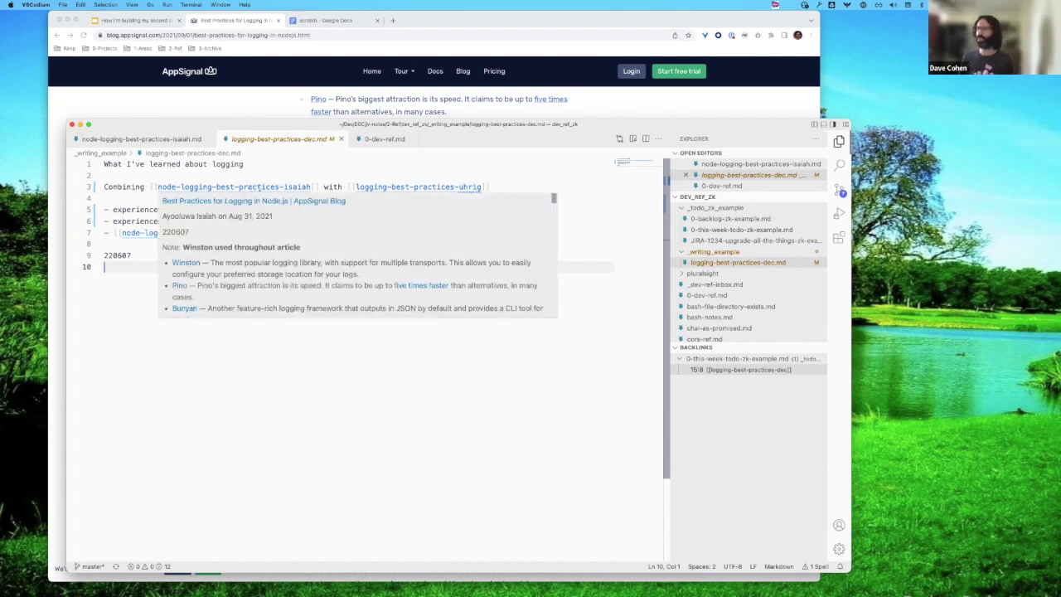
click(725, 263)
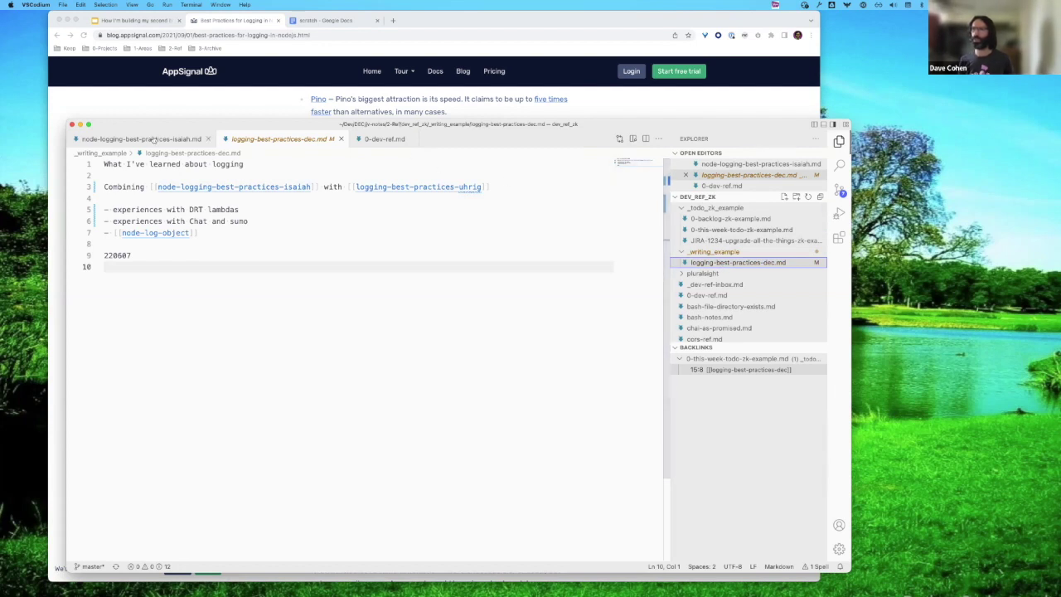
Rename the Node.js logging note to node-logging-best-practices-isaiah123.md, auto-updating links in 2 files
key(ctrl+Tab)
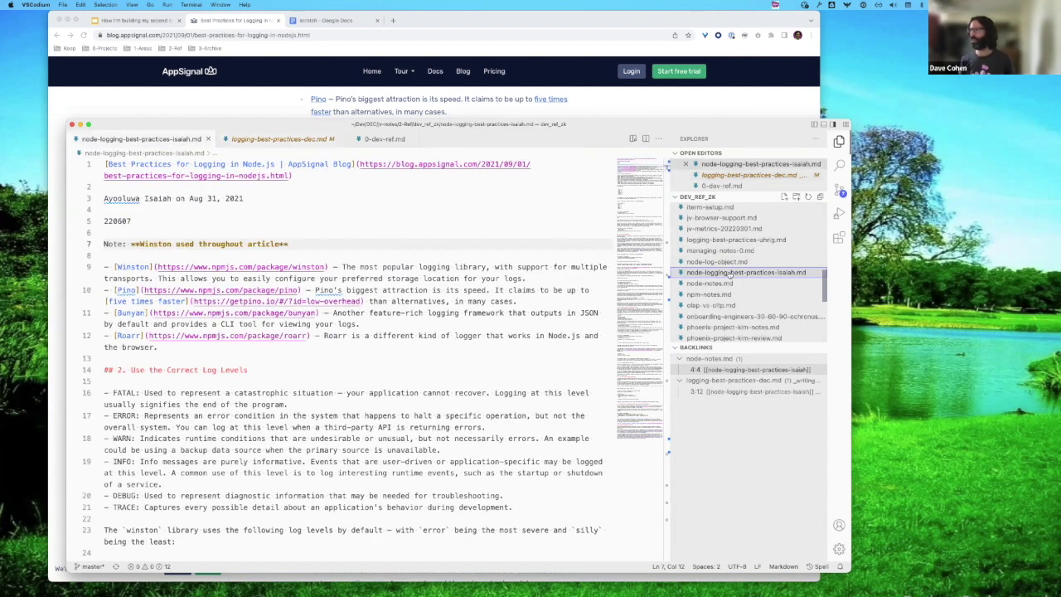
key(Return)
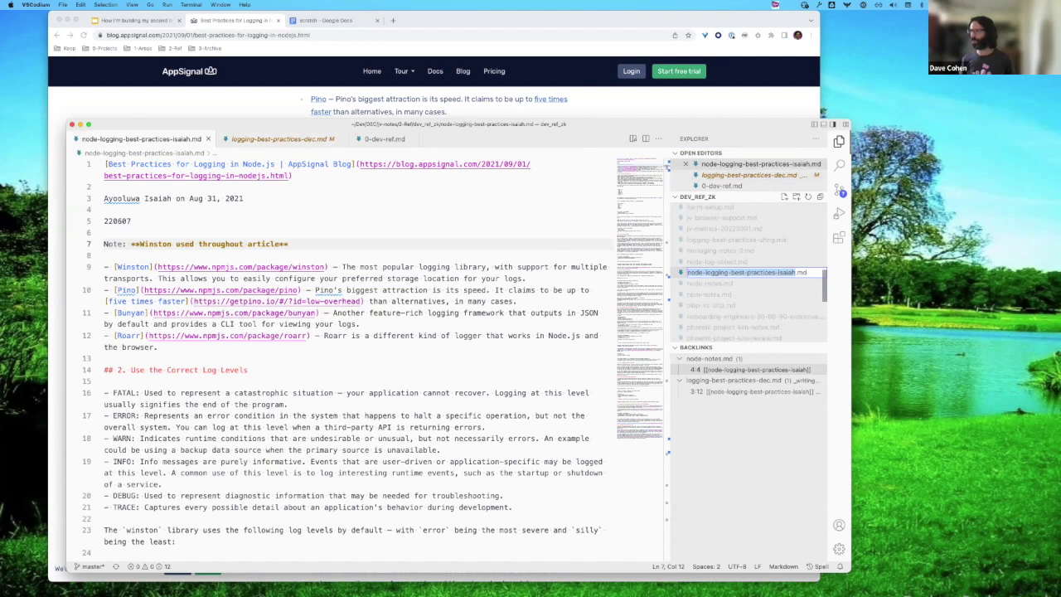
key(Right)
text(123)
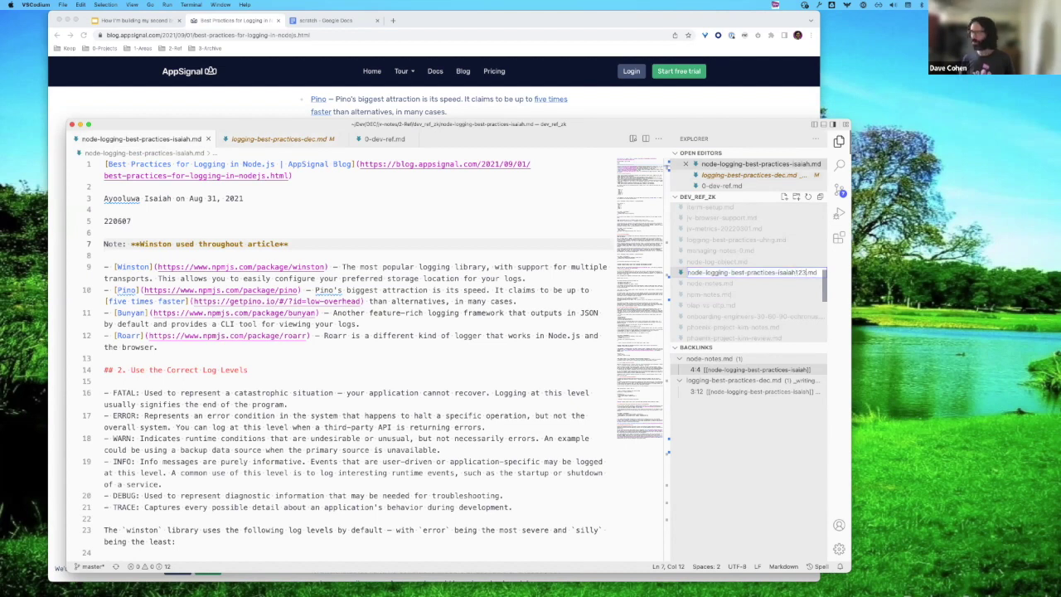
key(Return)
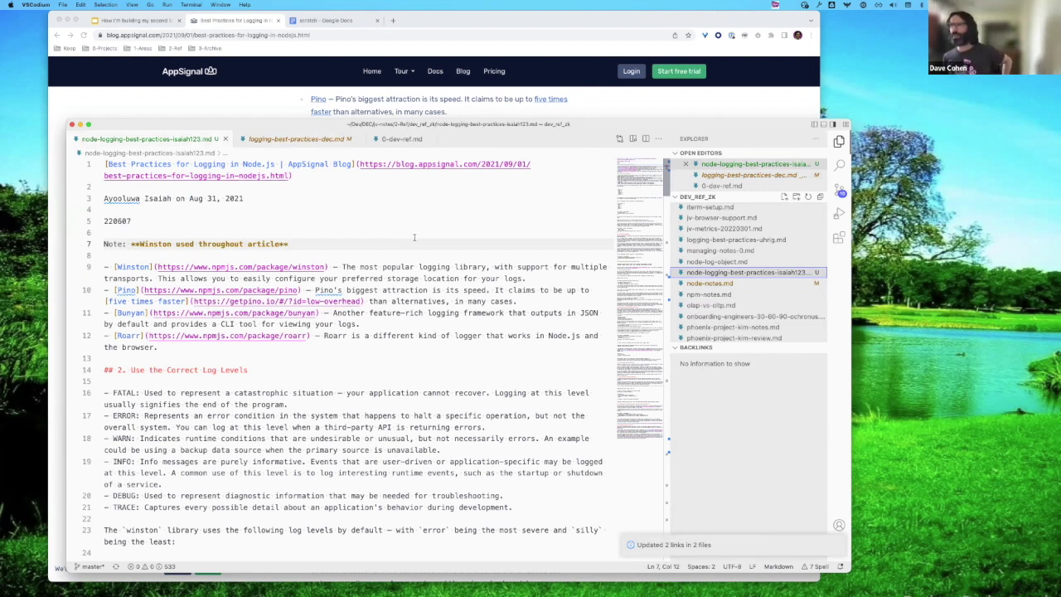
From the logging-best-practices-dec draft's backlinks, open the weekly todo note 0-this-week-todo-zk-example.md
click(305, 141)
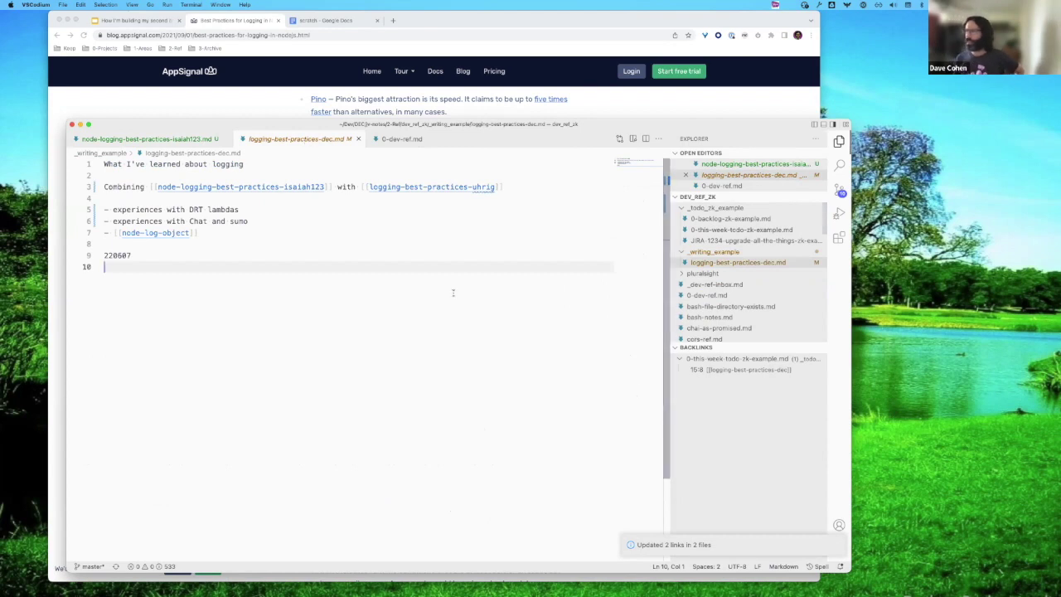
click(735, 370)
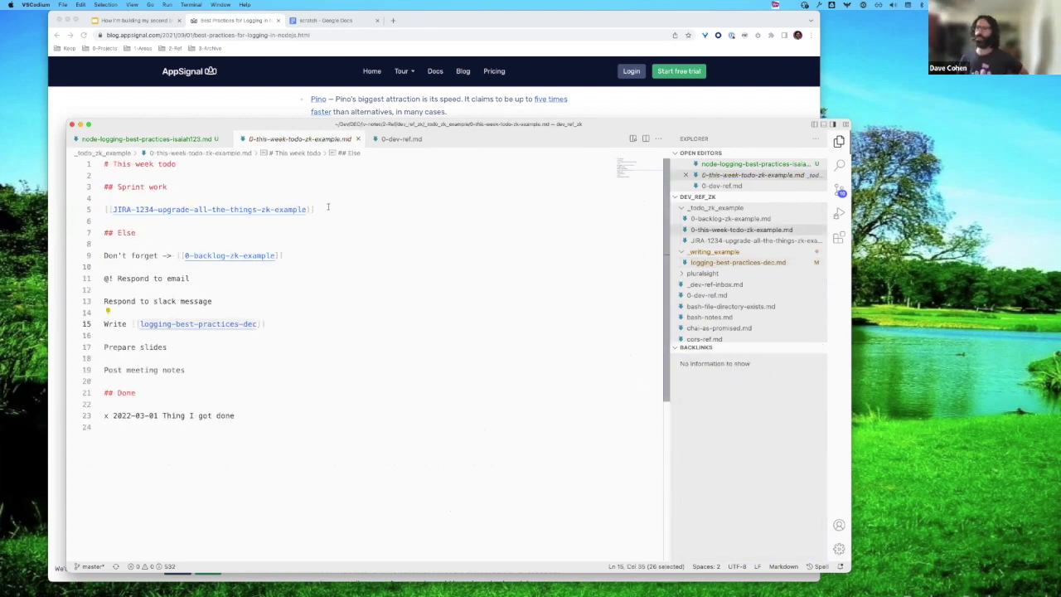
click(195, 164)
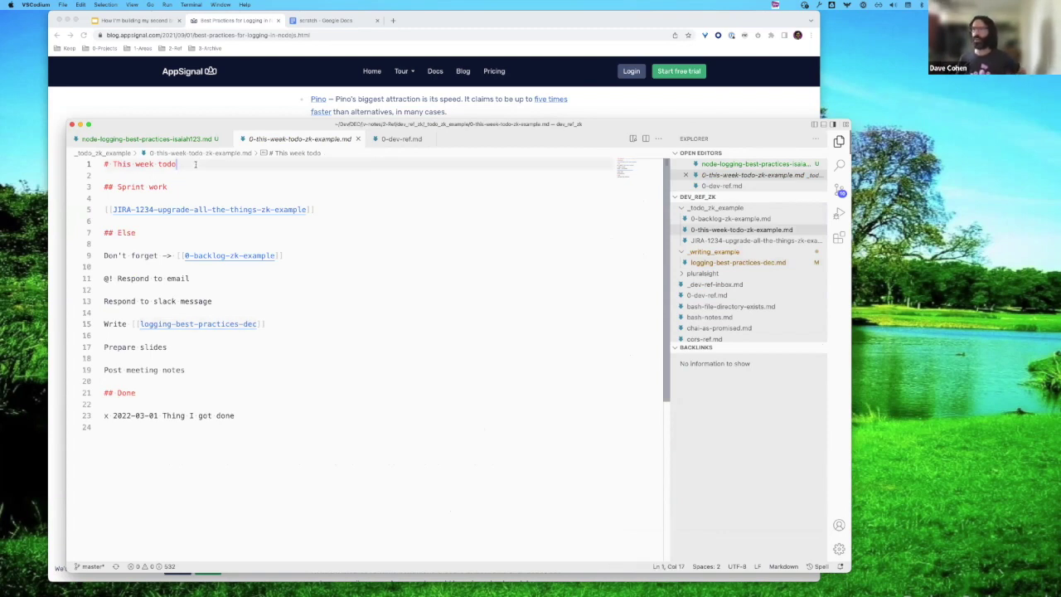
Preview the todo note's wikilinked notes while moving through its task lines
mouse_move(195, 209)
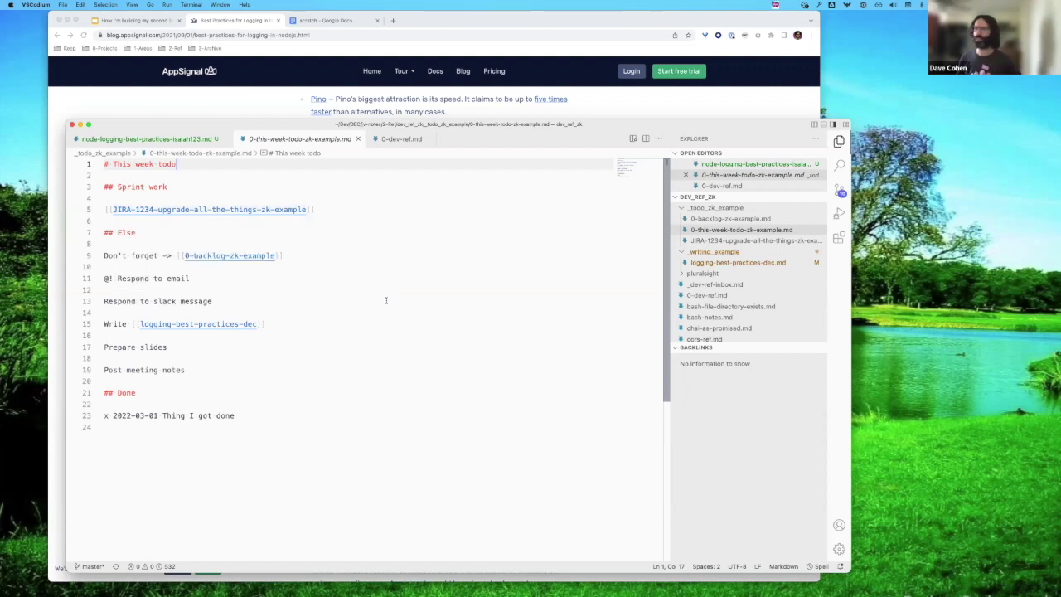
mouse_move(235, 255)
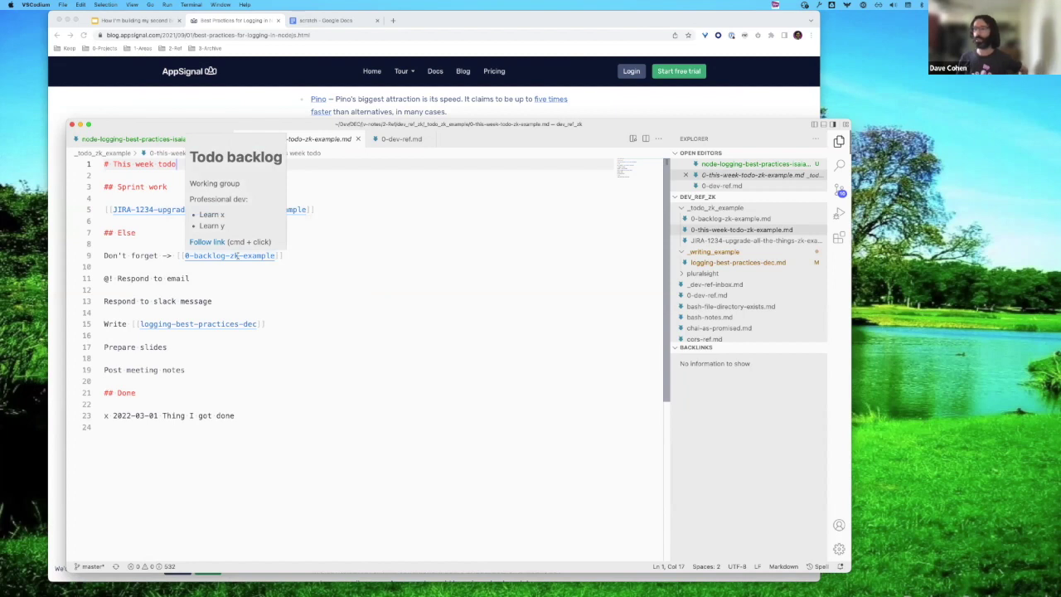
click(200, 281)
click(219, 302)
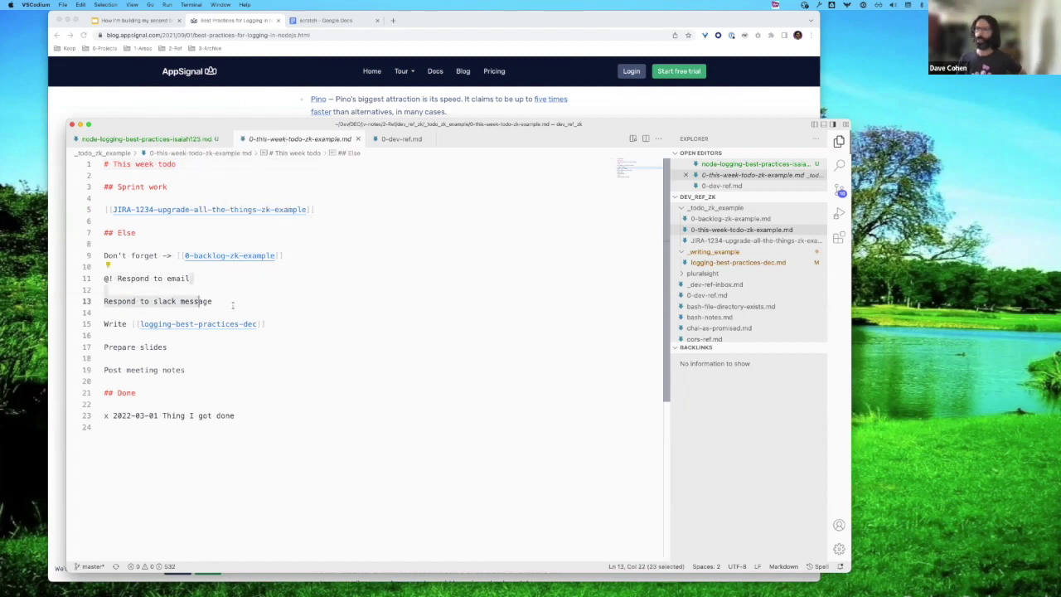
mouse_move(189, 326)
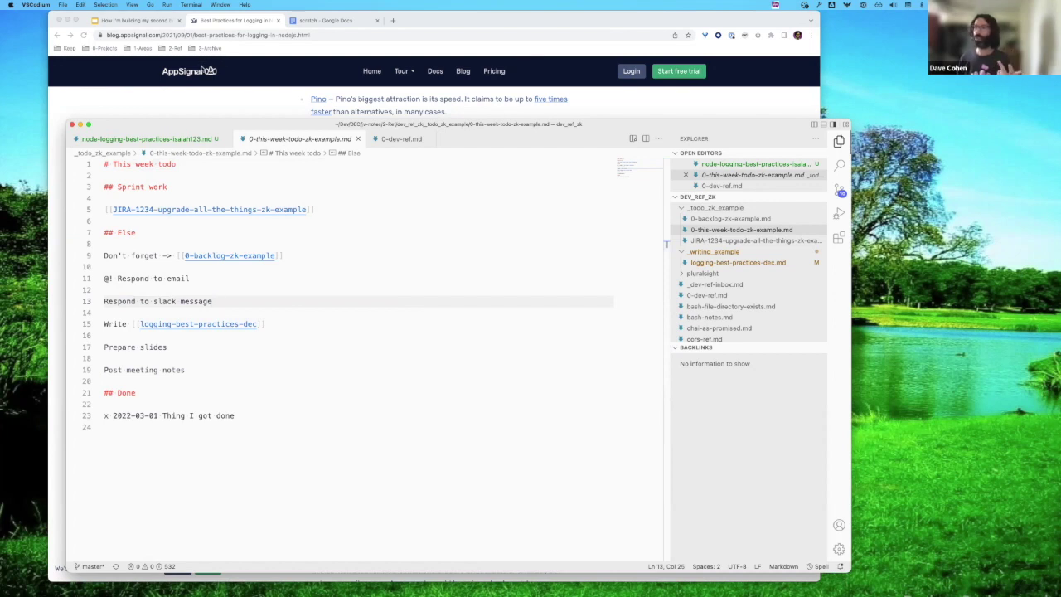
Bring the second-brain deck forward and jump to slide 6, Parting thoughts
click(133, 20)
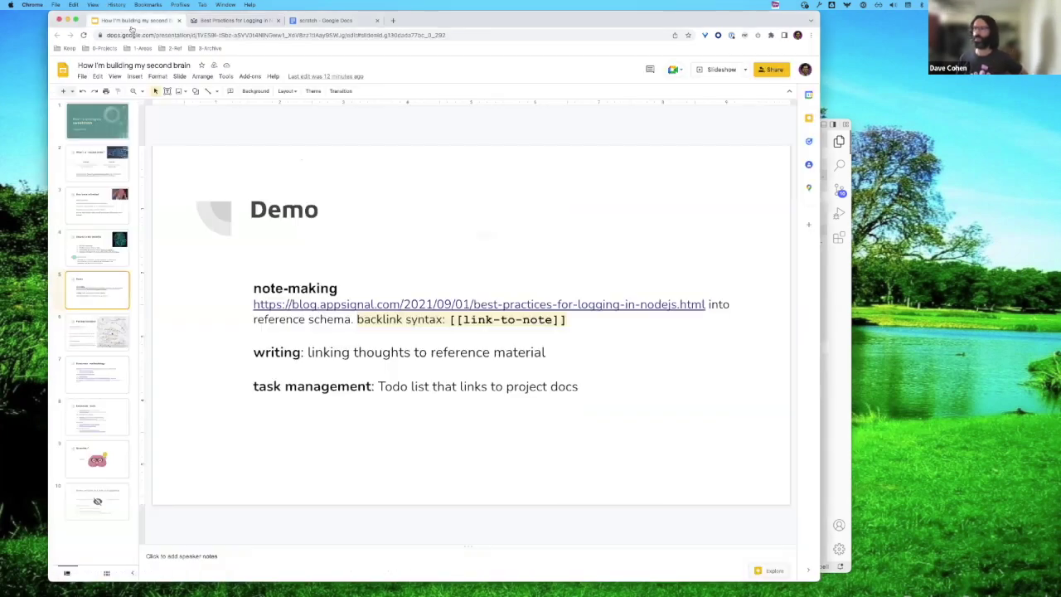
click(93, 324)
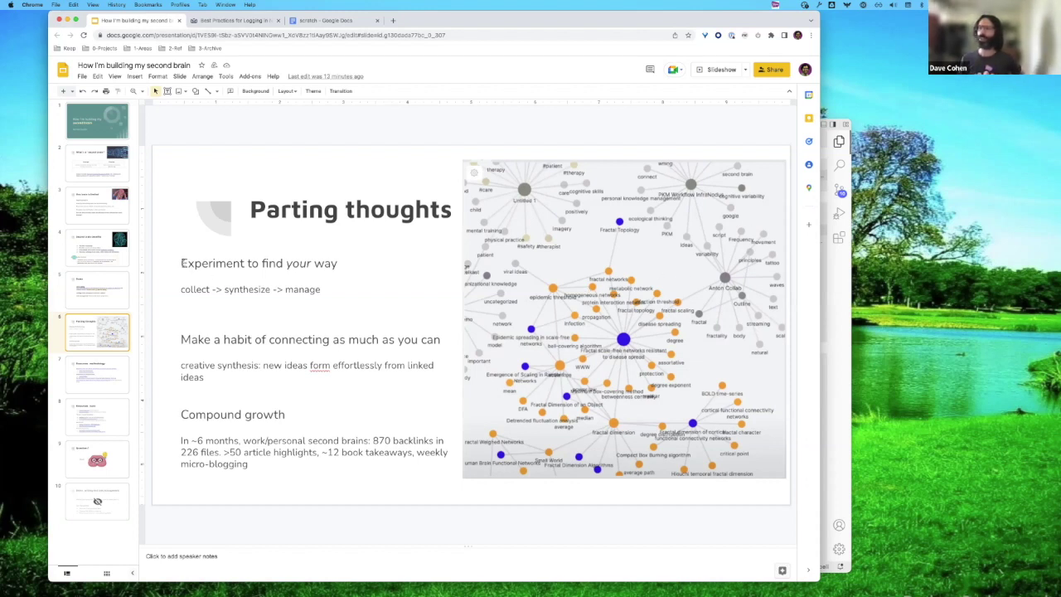
click(180, 263)
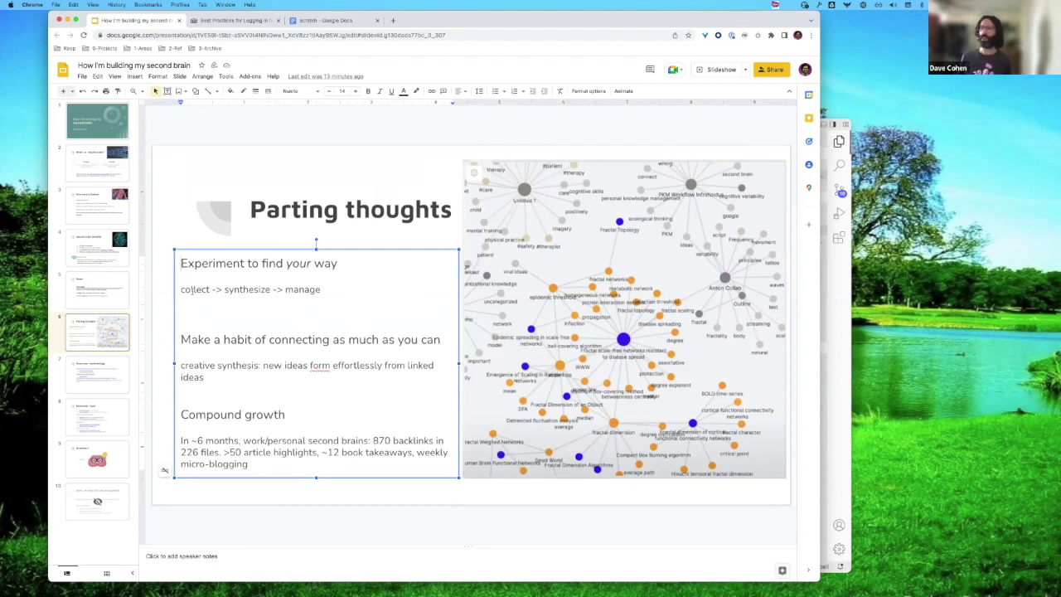
double_click(192, 289)
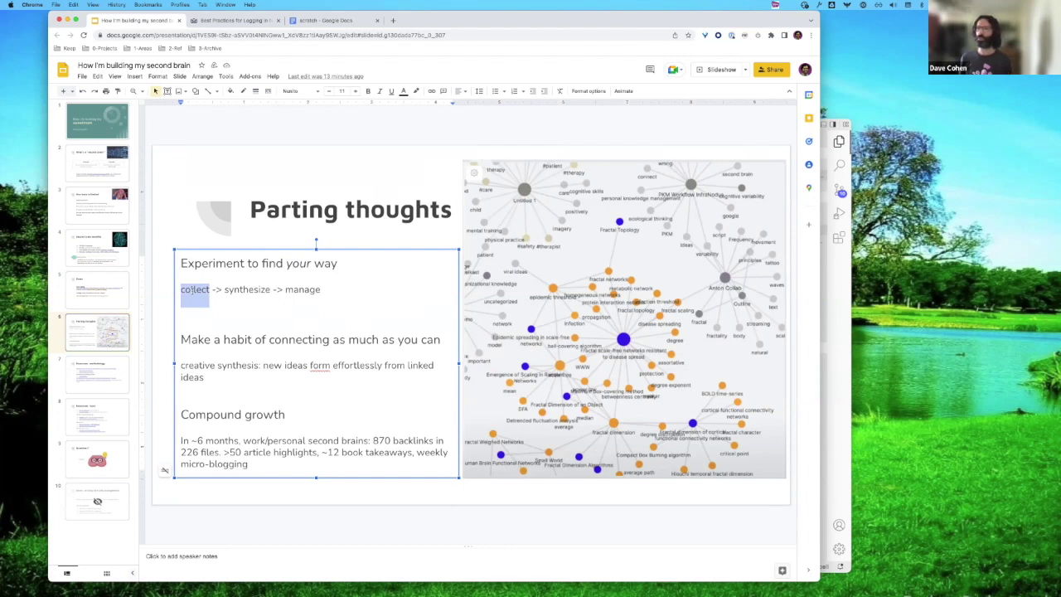
click(217, 290)
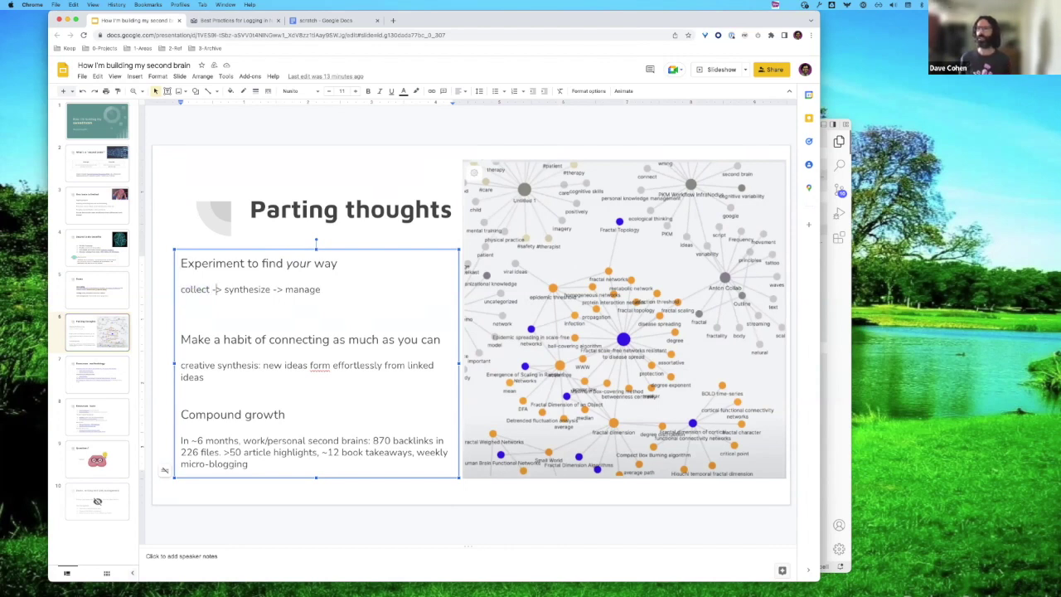
double_click(225, 290)
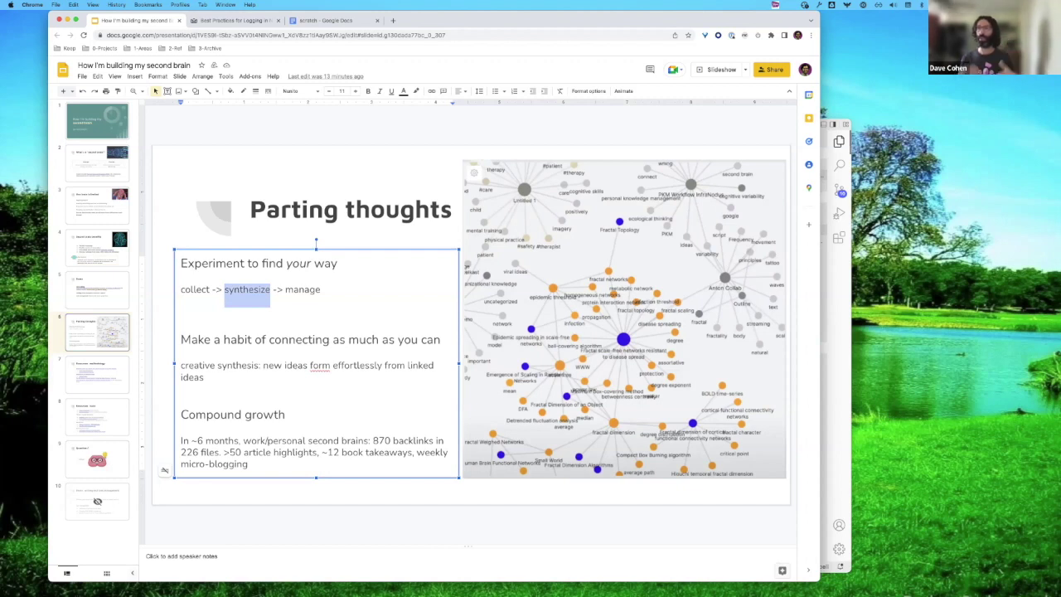
click(277, 290)
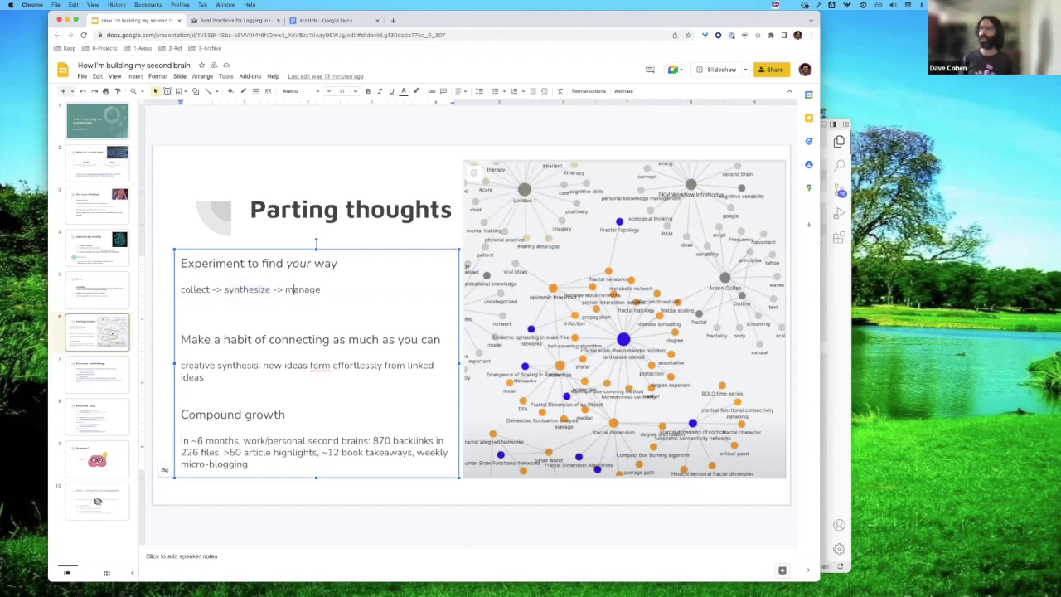
double_click(287, 290)
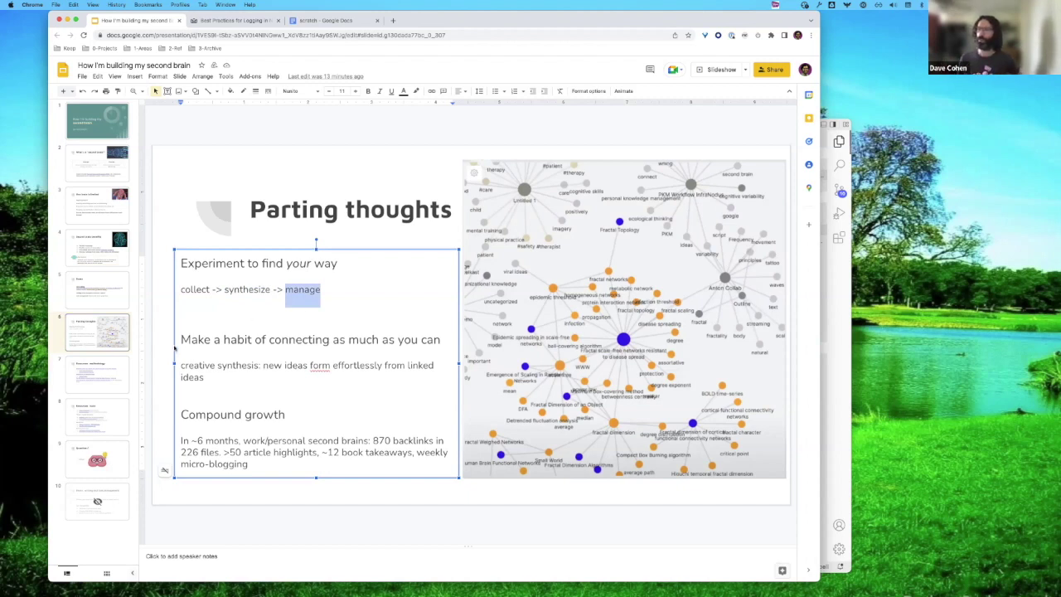
click(183, 339)
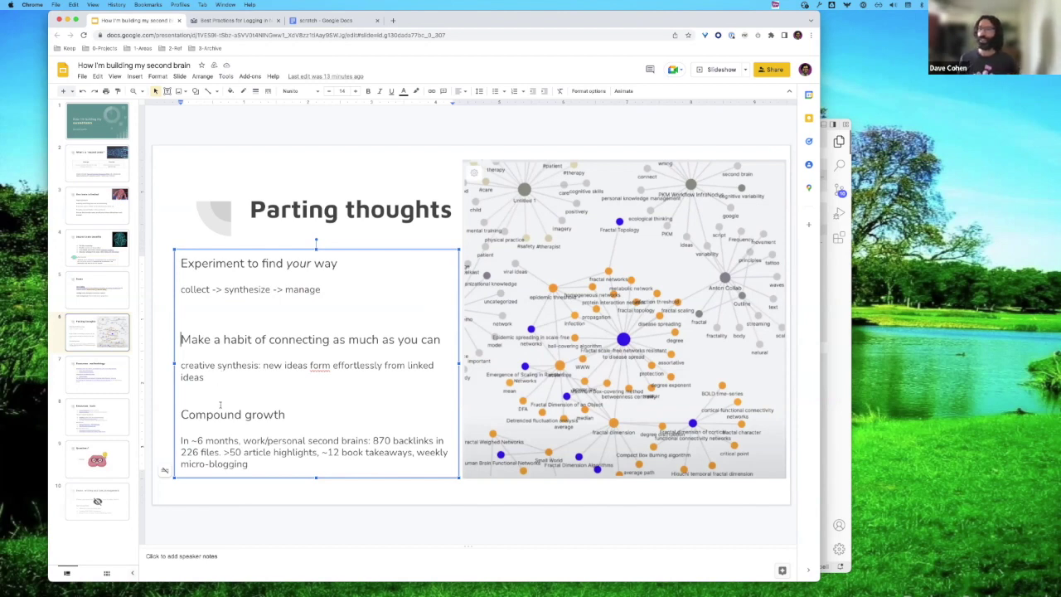
click(287, 415)
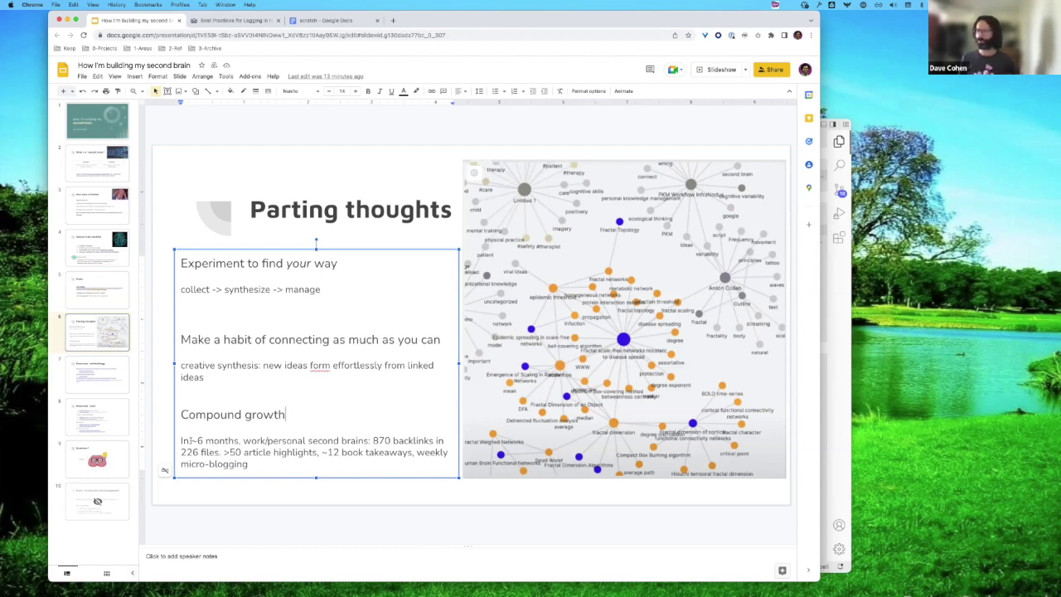
drag(242, 440, 370, 441)
click(371, 440)
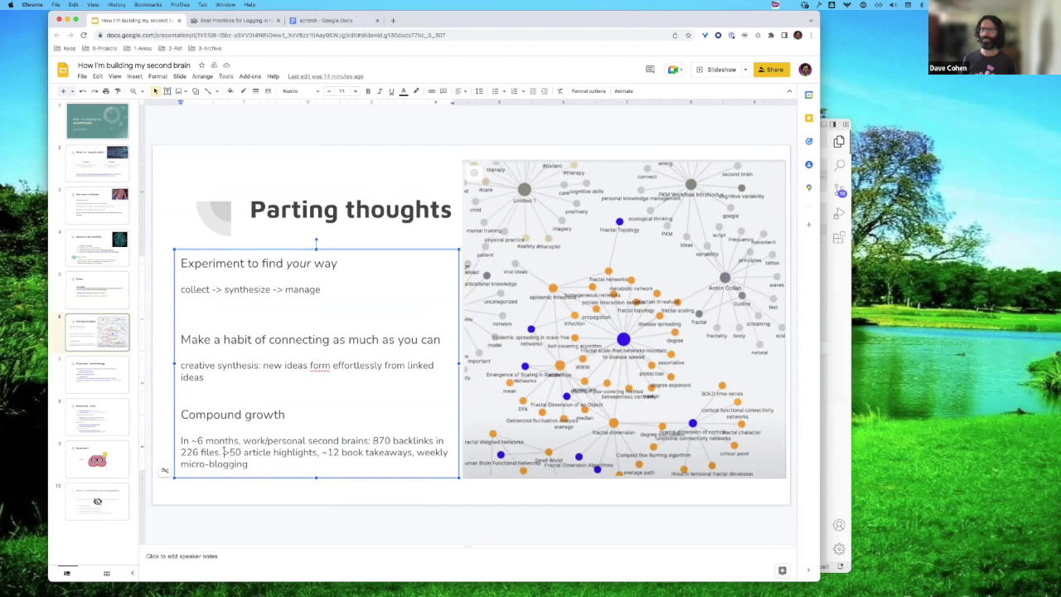
drag(224, 452, 323, 452)
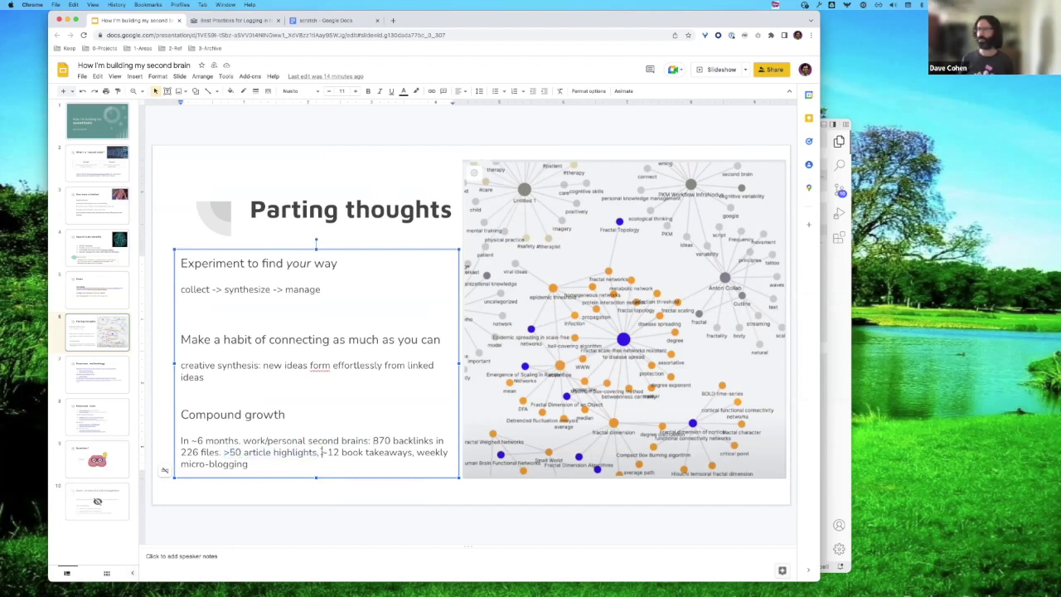
drag(322, 452, 412, 452)
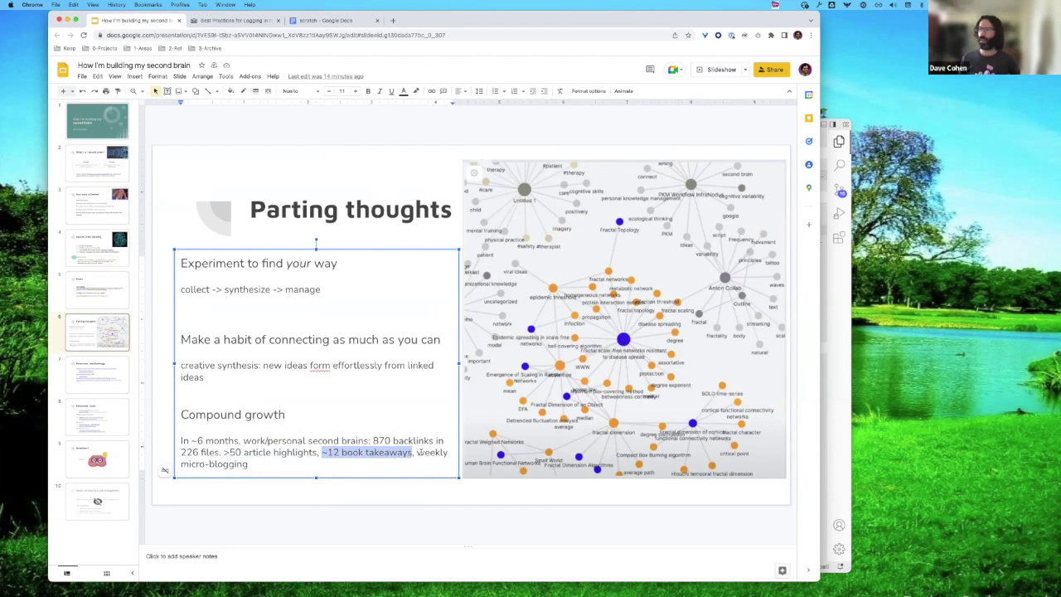
click(418, 452)
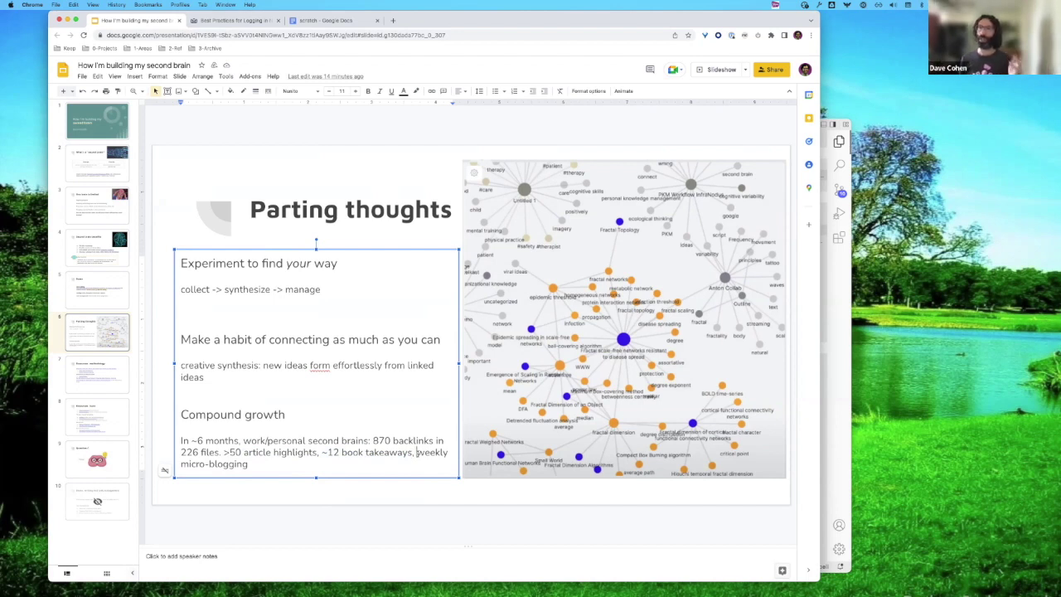
Present the Resources: methodology and tools slides, highlighting the svsool.markdown-memo link, ending on Questions?
click(103, 384)
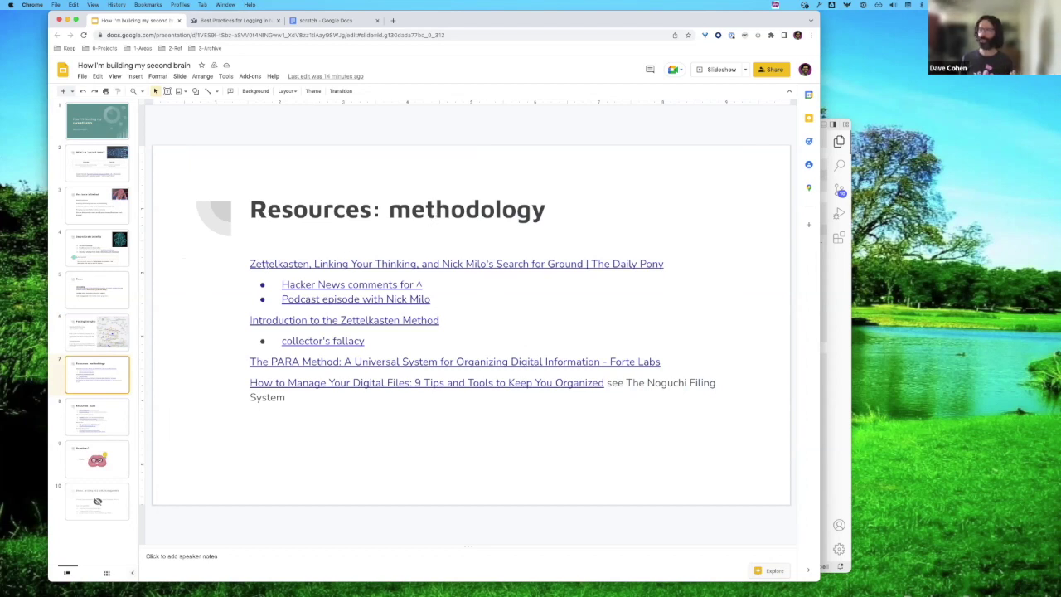
click(437, 297)
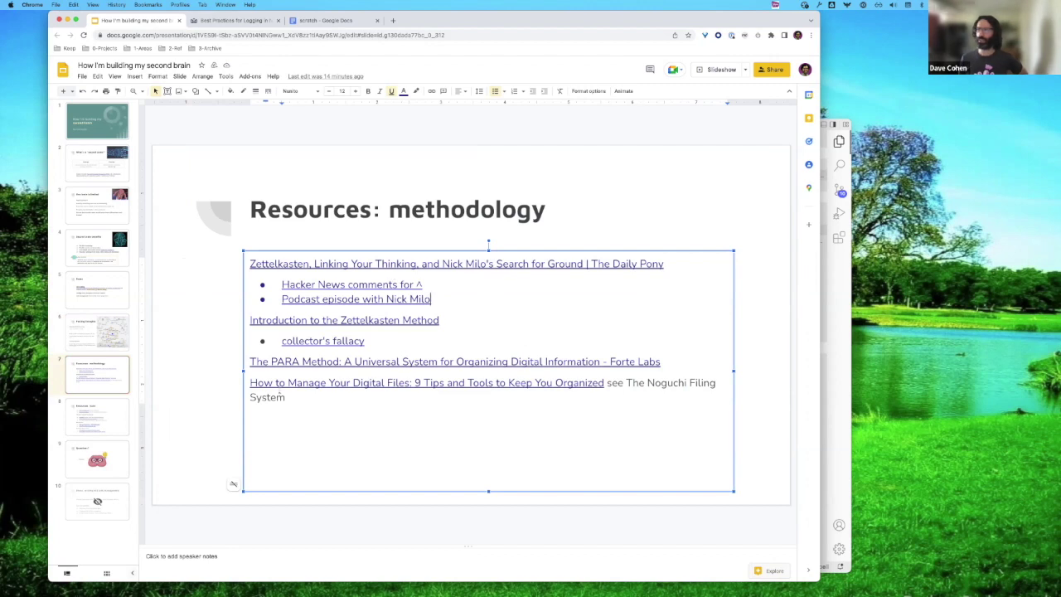
click(98, 423)
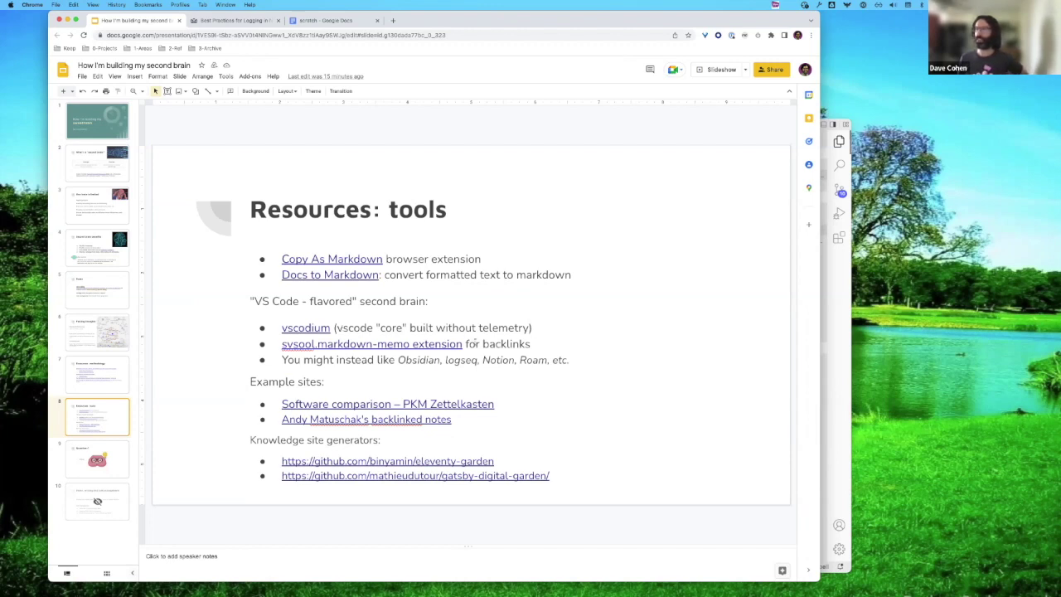
drag(477, 343, 277, 340)
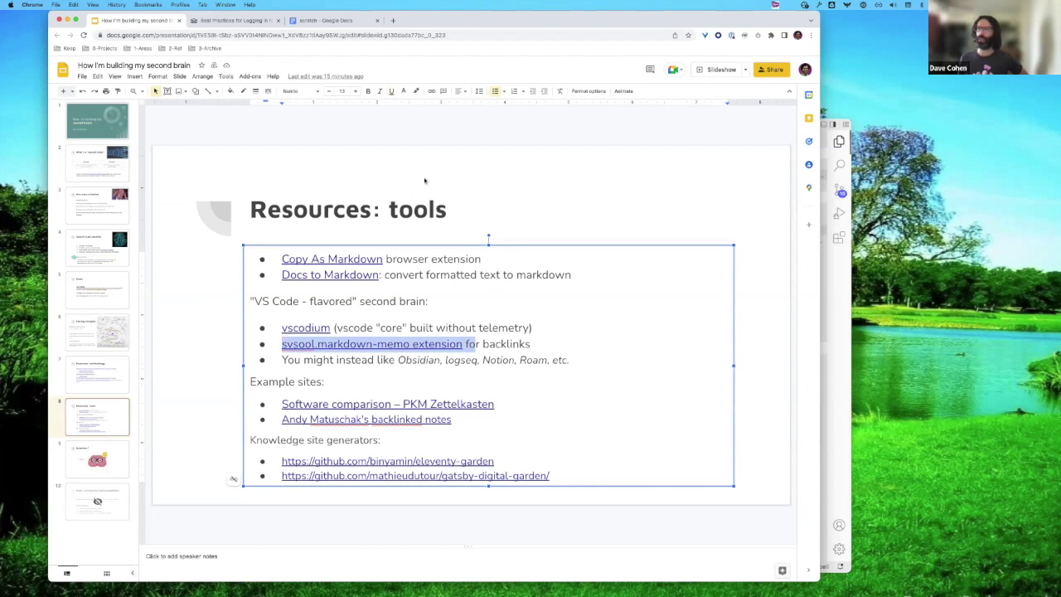
click(427, 174)
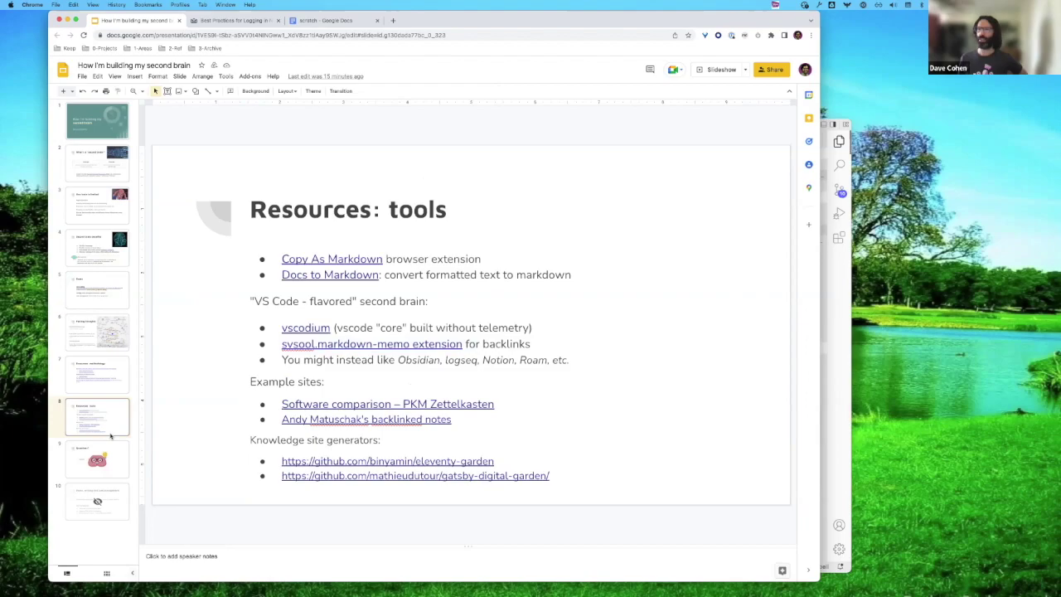
click(100, 461)
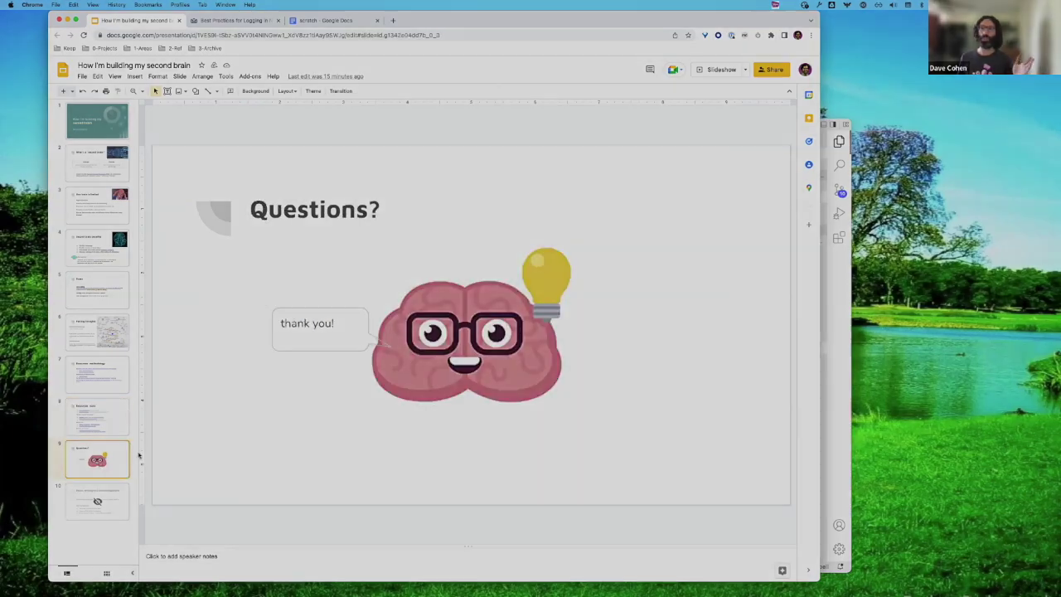